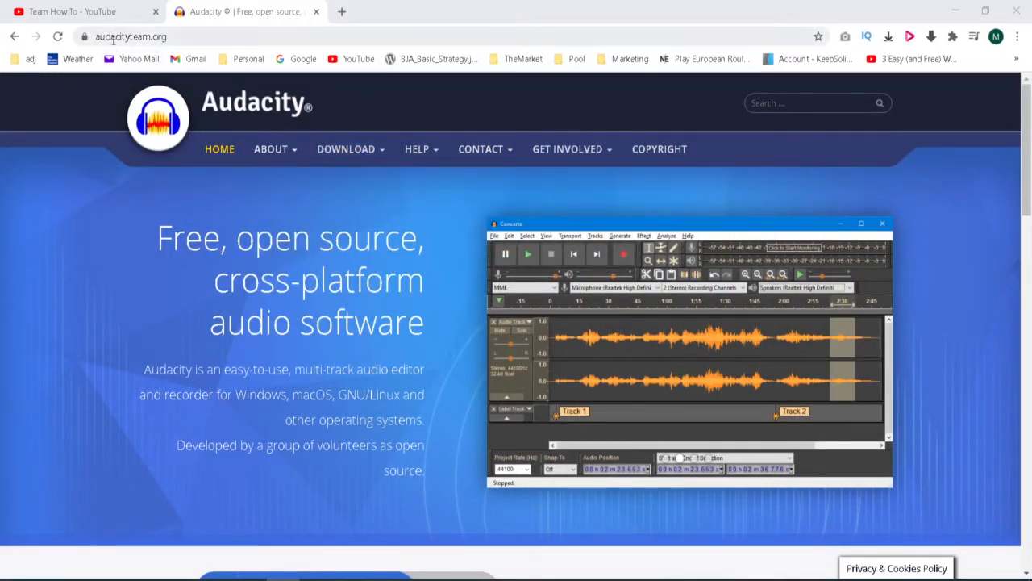
# - Check the download options on the Audacity website and switch to the Audacity program
pyautogui.moveTo(322, 148)
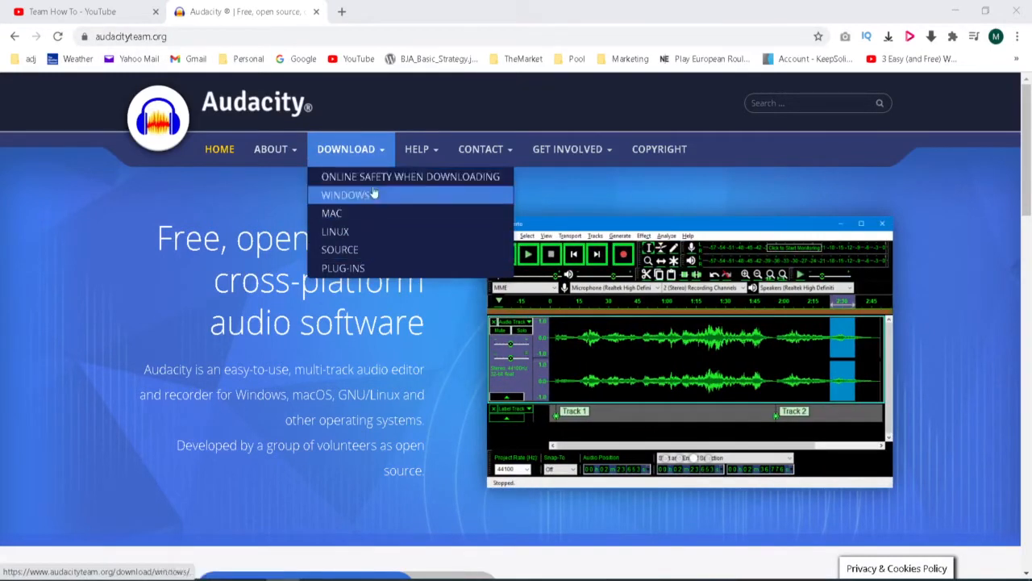
pyautogui.moveTo(506, 142)
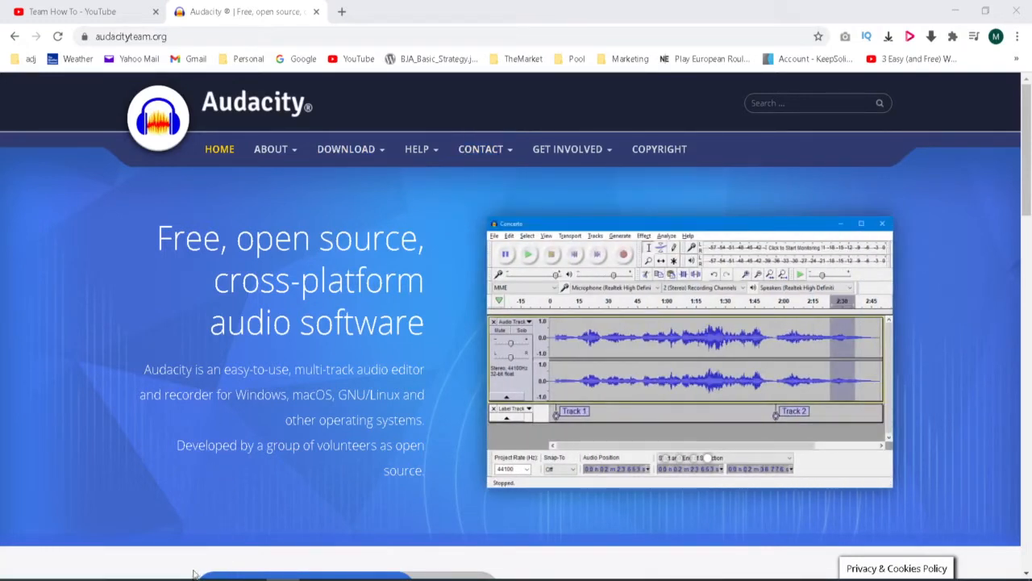
pyautogui.click(248, 579)
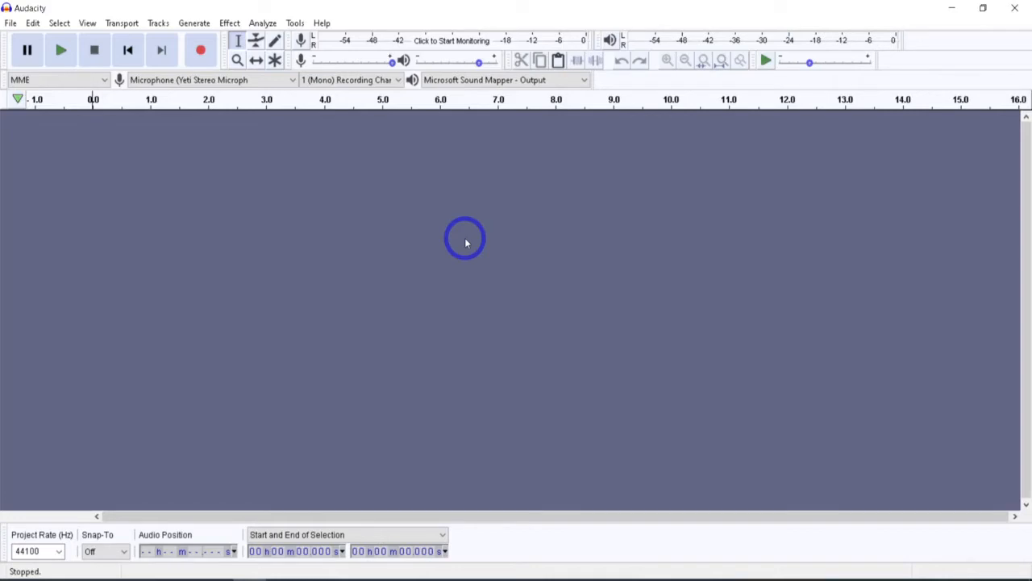
pyautogui.click(483, 15)
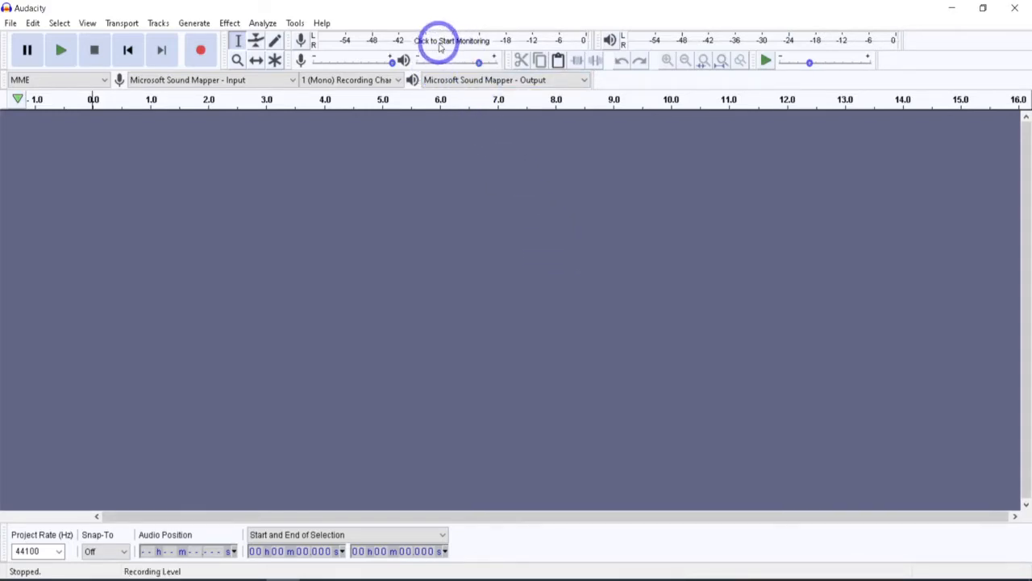
# - Set the recording device to Microphone (Yeti Stereo Microph) and monitor its input level
pyautogui.click(467, 39)
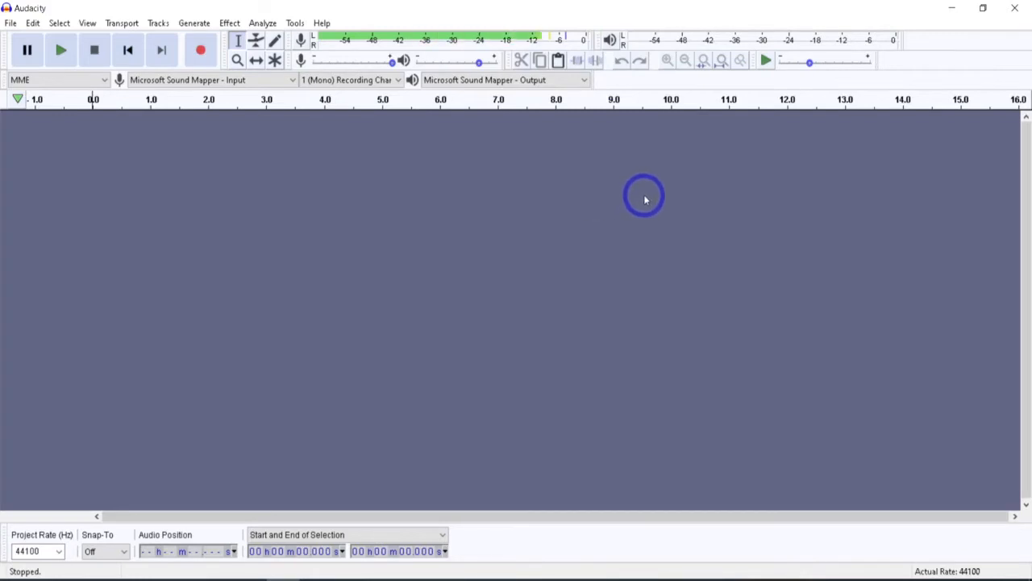
pyautogui.click(292, 80)
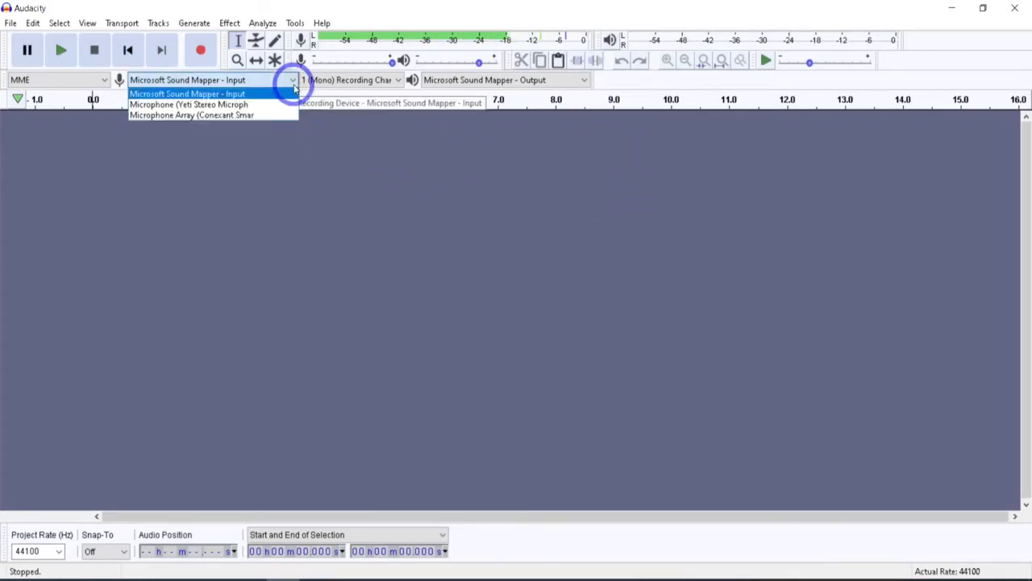
pyautogui.click(228, 108)
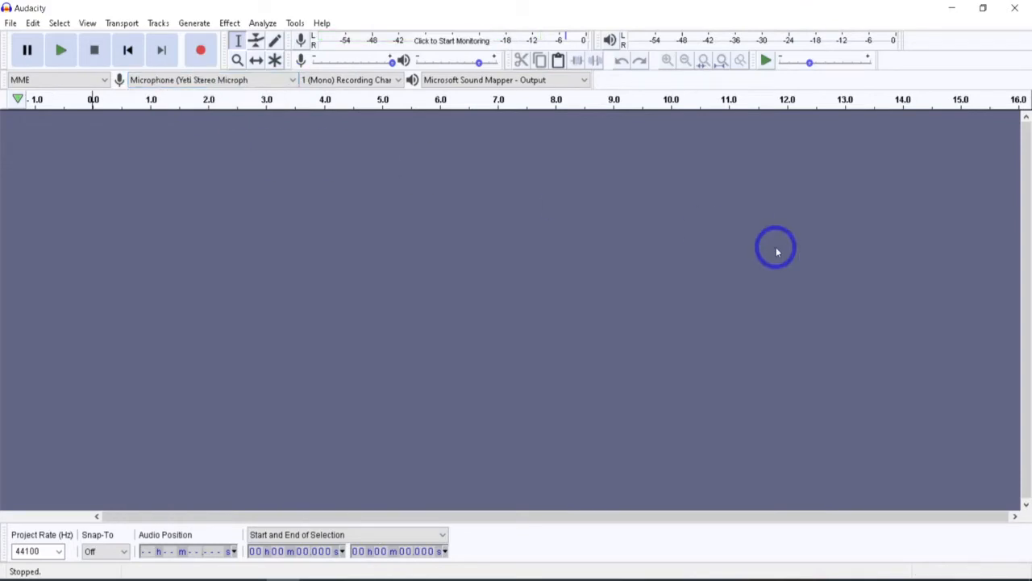
pyautogui.click(460, 40)
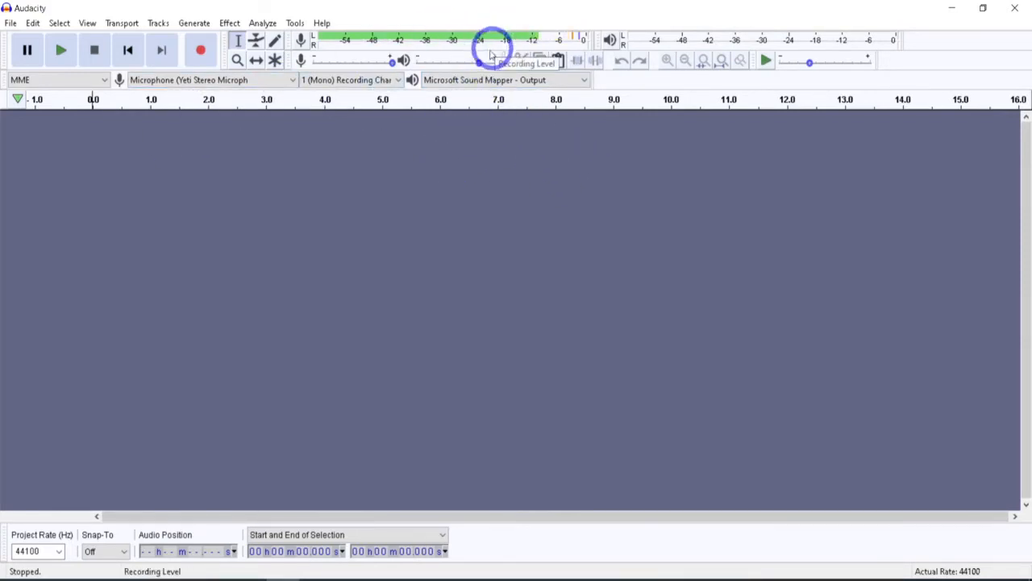
# - Record a mono voice clip about 4.3 seconds long and roughly double the height of its track
pyautogui.click(203, 53)
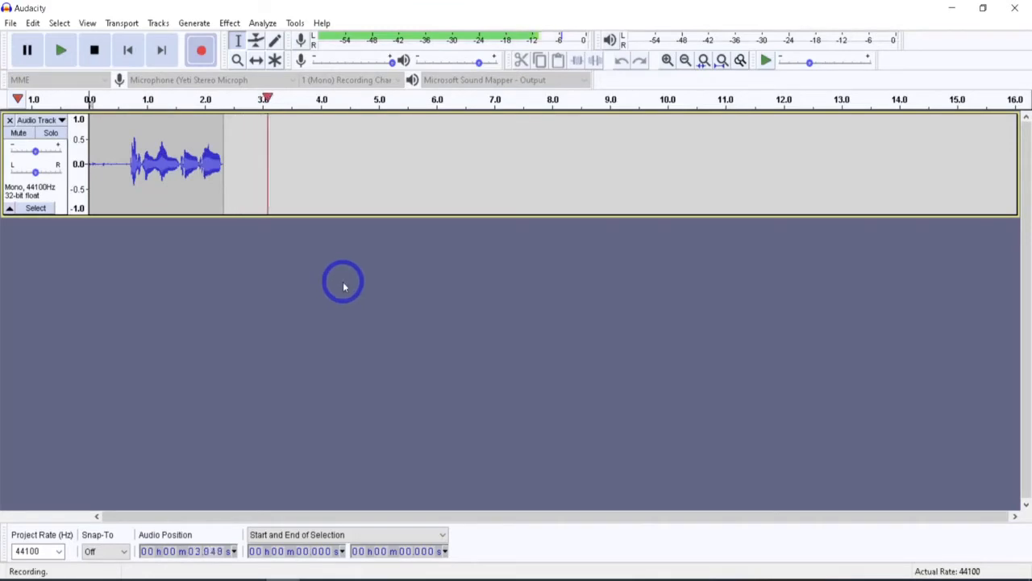
pyautogui.click(94, 50)
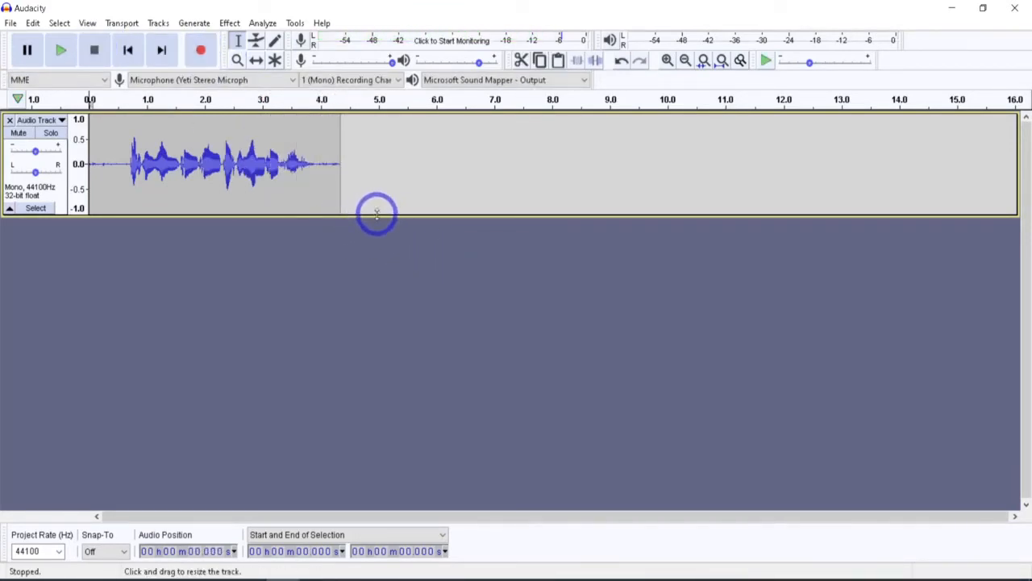
pyautogui.moveTo(377, 214); pyautogui.dragTo(376, 339)
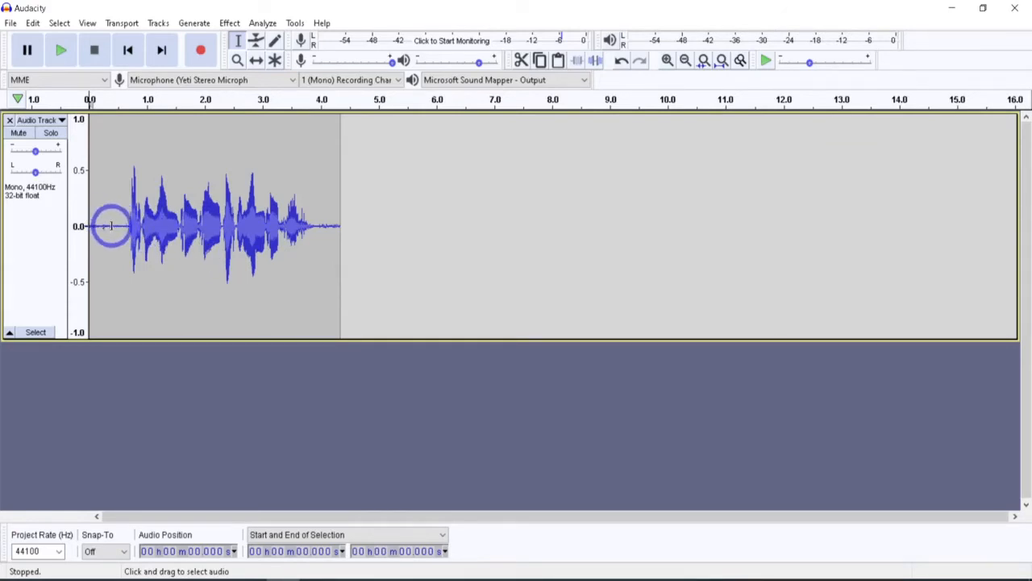
# - Capture a Noise Reduction profile from the quiet opening of the track, about the first 0.6 seconds
pyautogui.moveTo(124, 225); pyautogui.dragTo(72, 226)
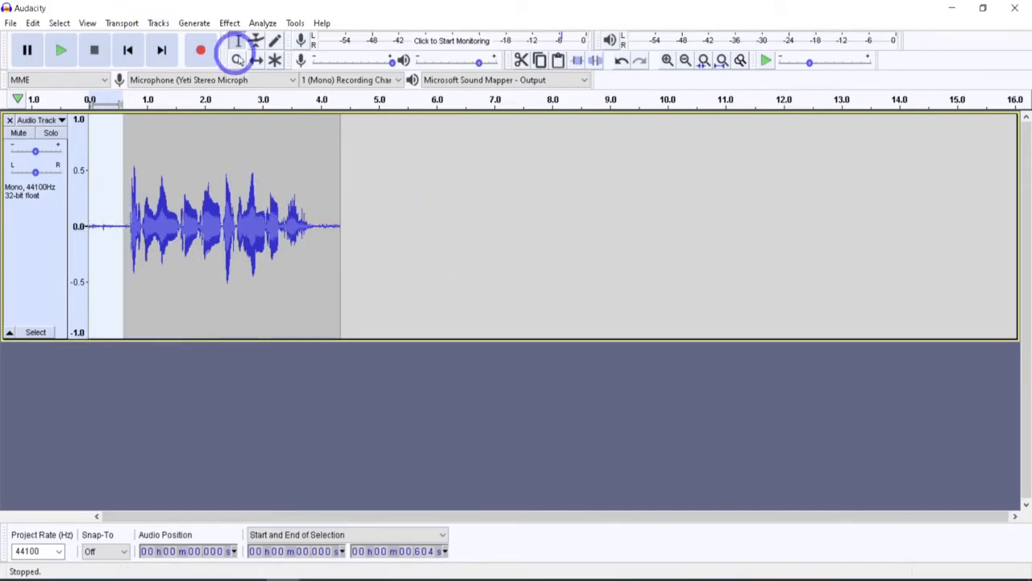
pyautogui.click(229, 23)
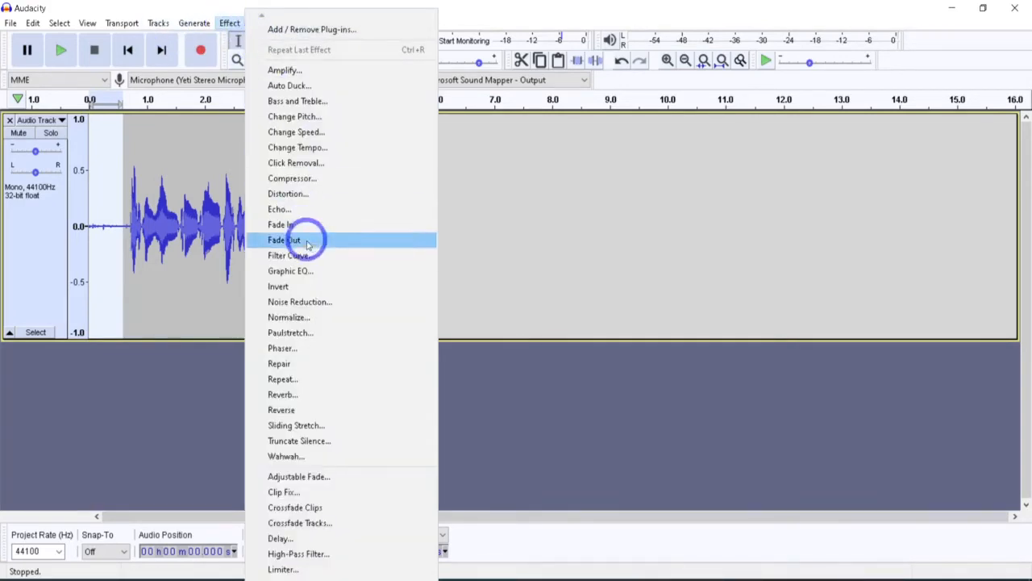
pyautogui.click(296, 302)
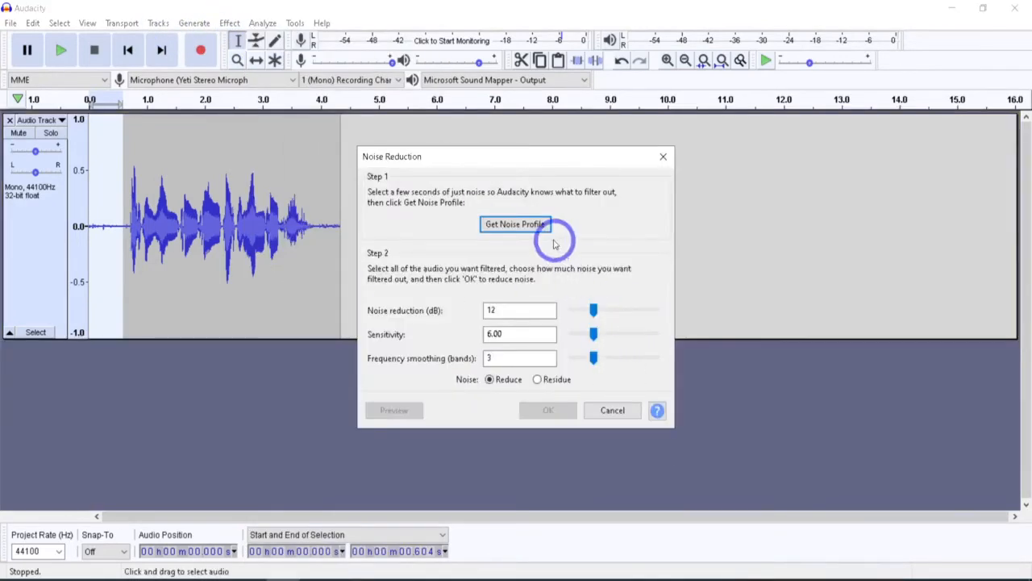
pyautogui.click(524, 226)
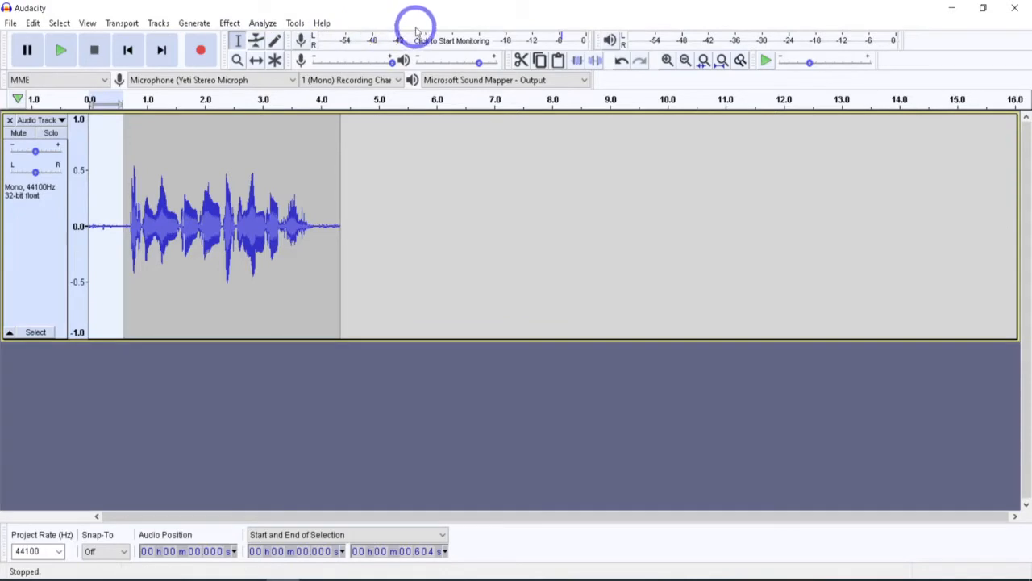
# - Apply Noise Reduction to the whole track with 12 dB reduction, sensitivity 6.00 and 3 frequency smoothing bands
pyautogui.click(227, 21)
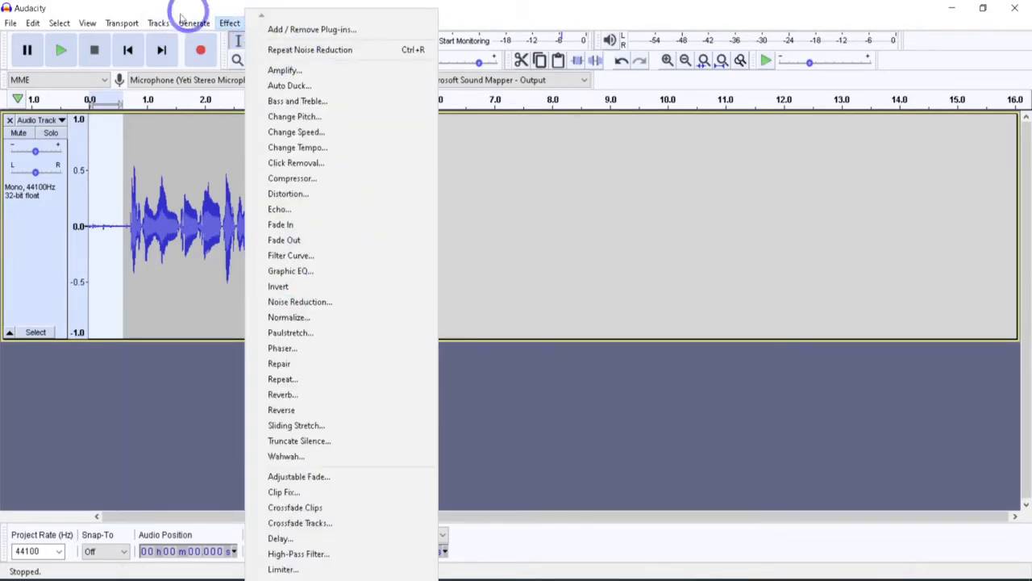
pyautogui.moveTo(164, 16)
pyautogui.click(35, 258)
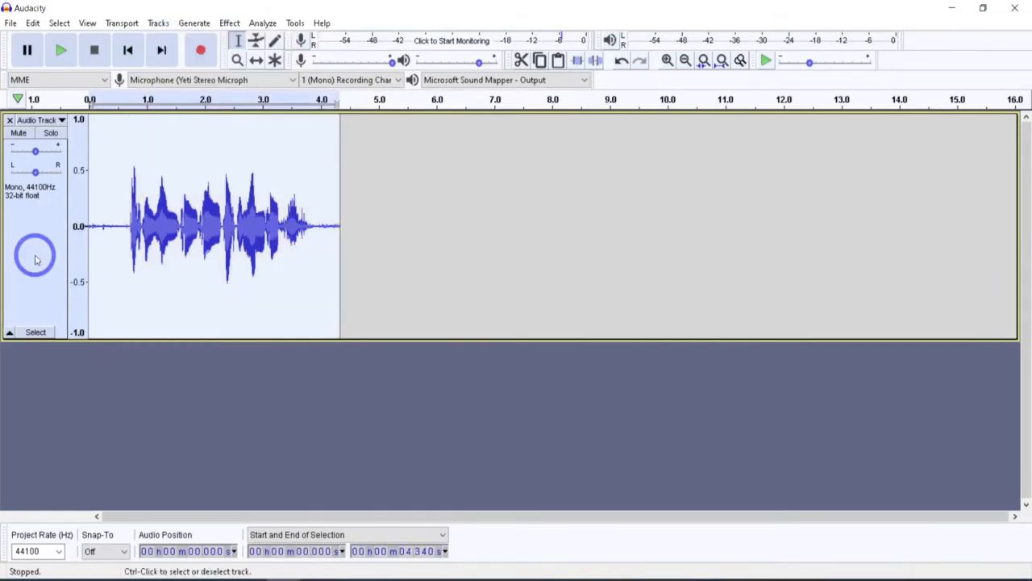
pyautogui.click(232, 24)
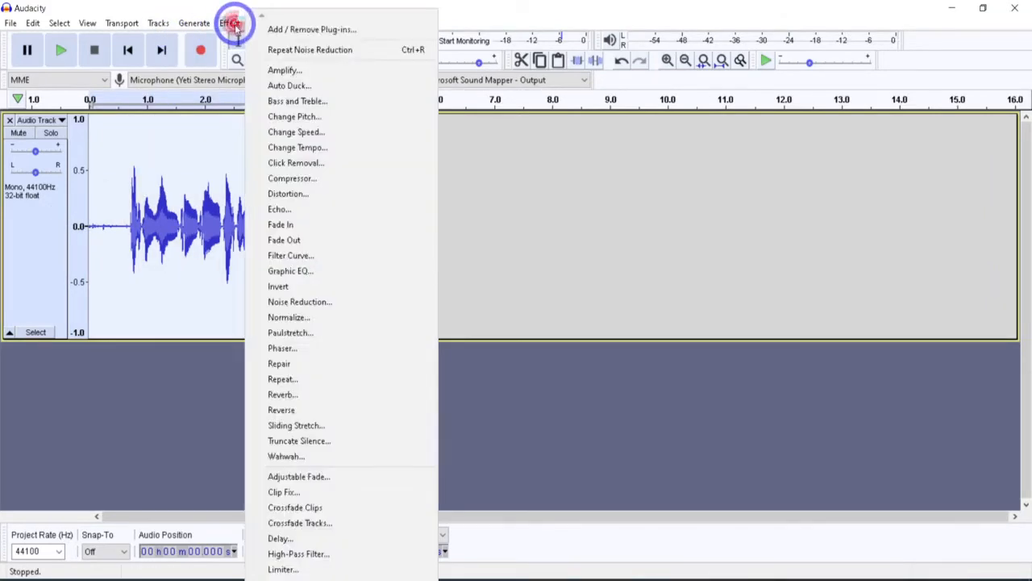
pyautogui.click(348, 303)
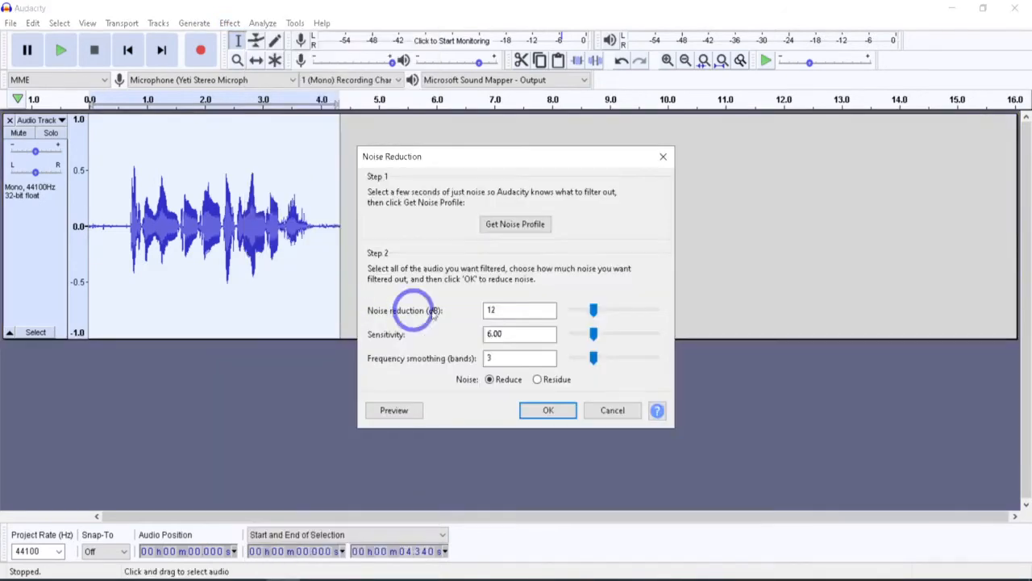
pyautogui.click(549, 410)
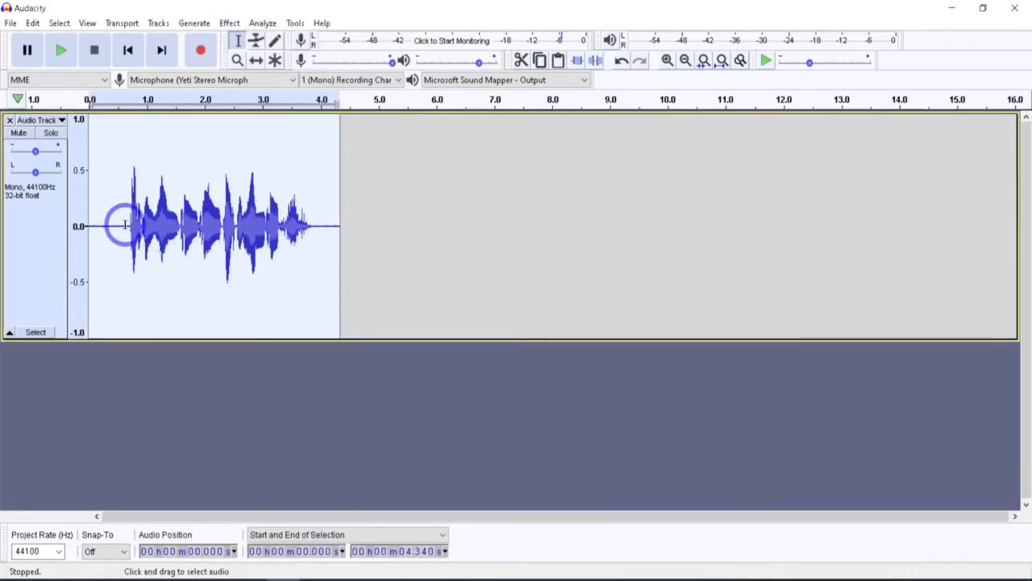
# - Delete the silence at the start of the track, about the first 0.57 seconds
pyautogui.moveTo(122, 226); pyautogui.dragTo(86, 226)
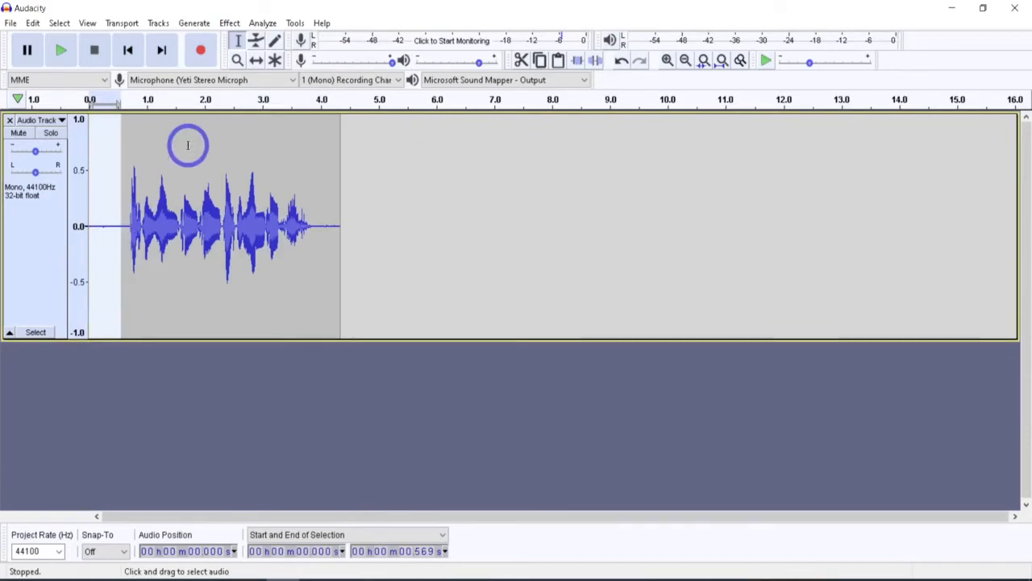
pyautogui.press('Delete')
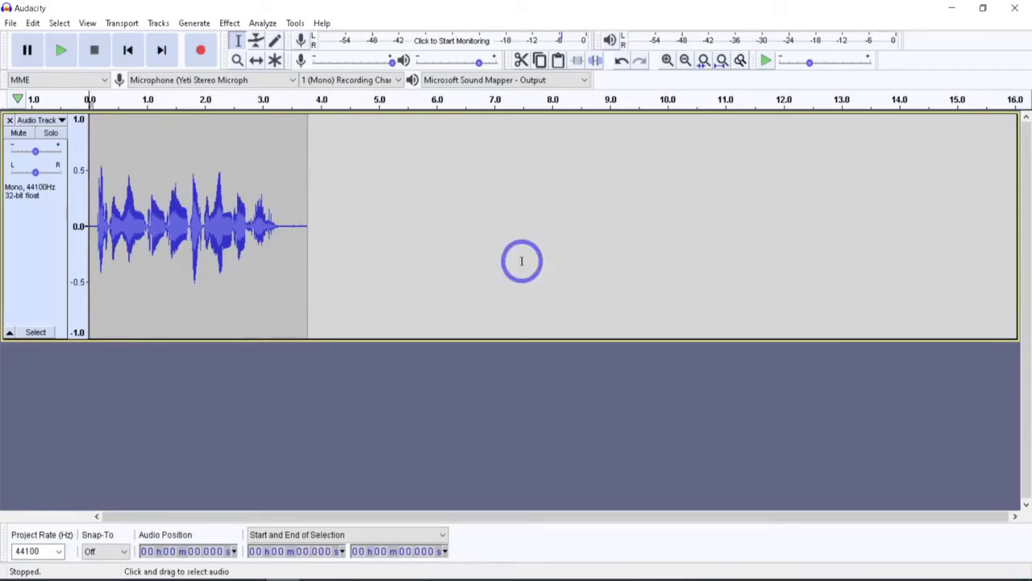
# - Examine the track in the Waveform (dB) display and return it to the normal Waveform display
pyautogui.click(62, 121)
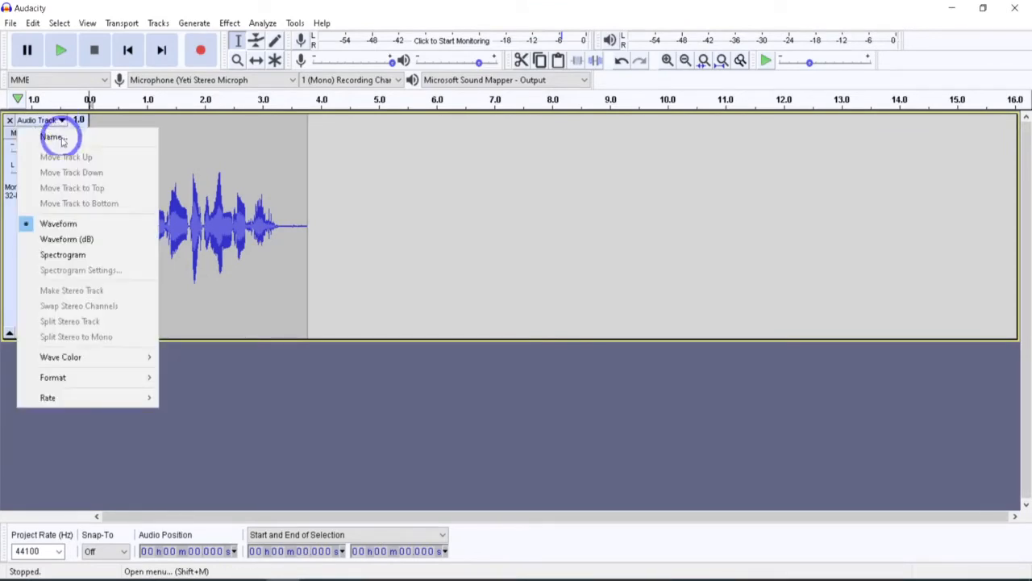
pyautogui.click(87, 243)
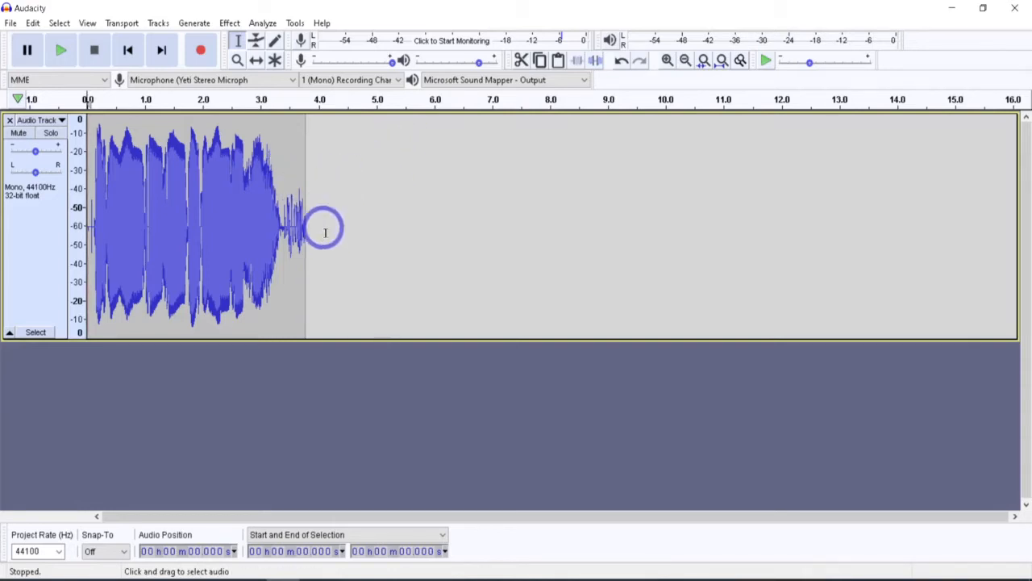
pyautogui.click(63, 121)
pyautogui.click(76, 221)
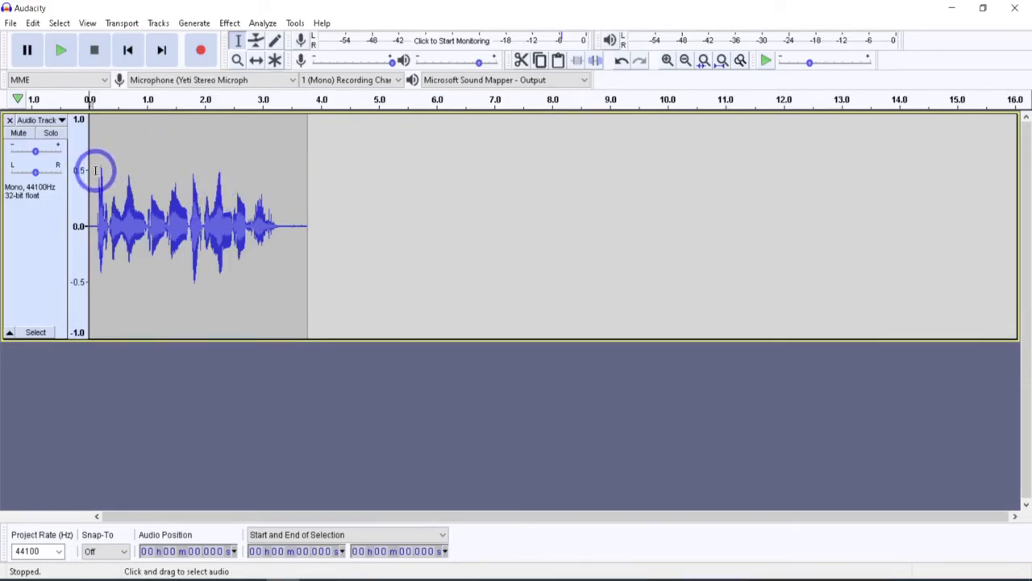
# - Set up Amplify for the whole track with a new peak amplitude of 2 dB and clipping disallowed
pyautogui.click(53, 216)
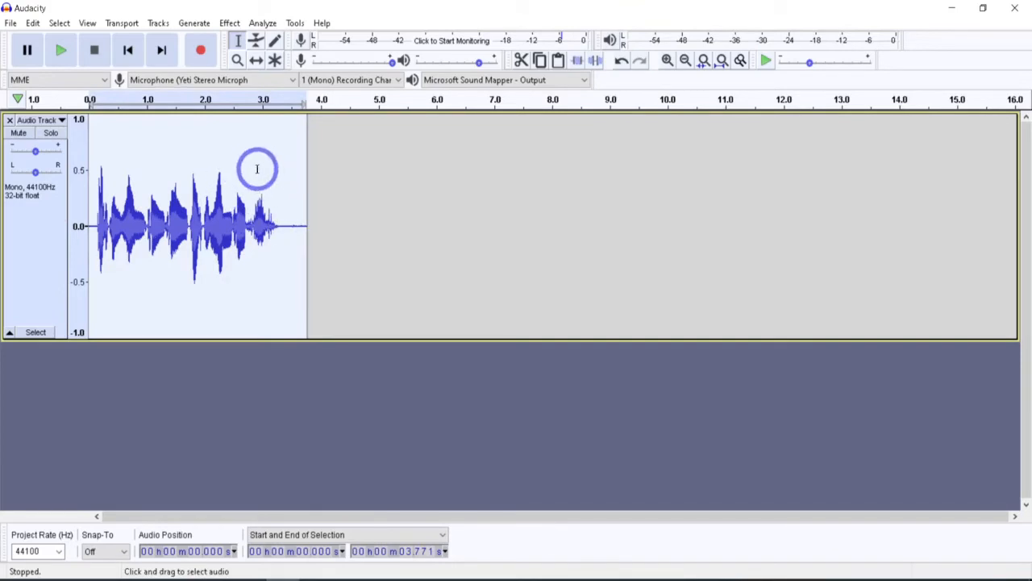
pyautogui.click(230, 22)
pyautogui.click(306, 69)
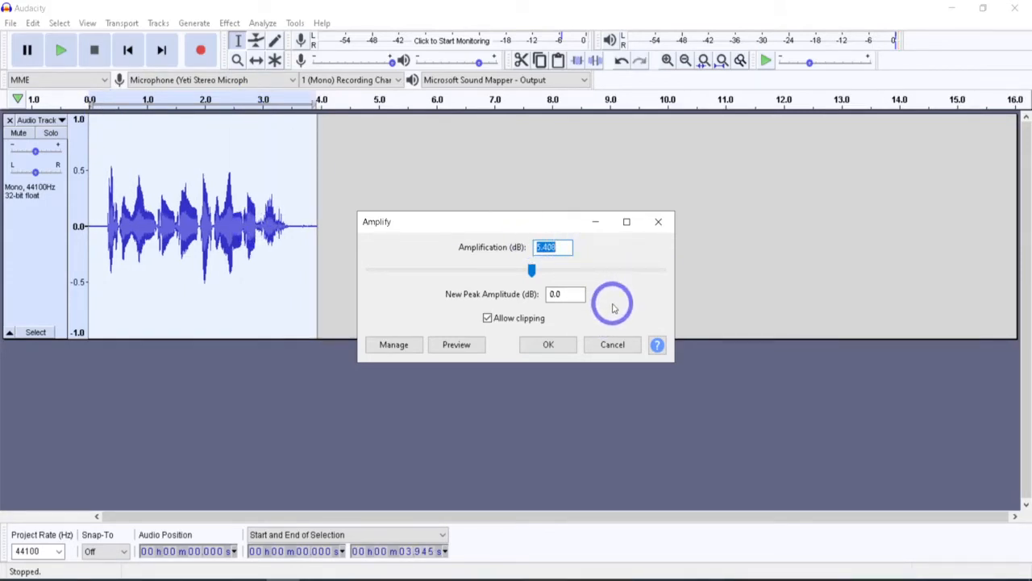
pyautogui.doubleClick(555, 294)
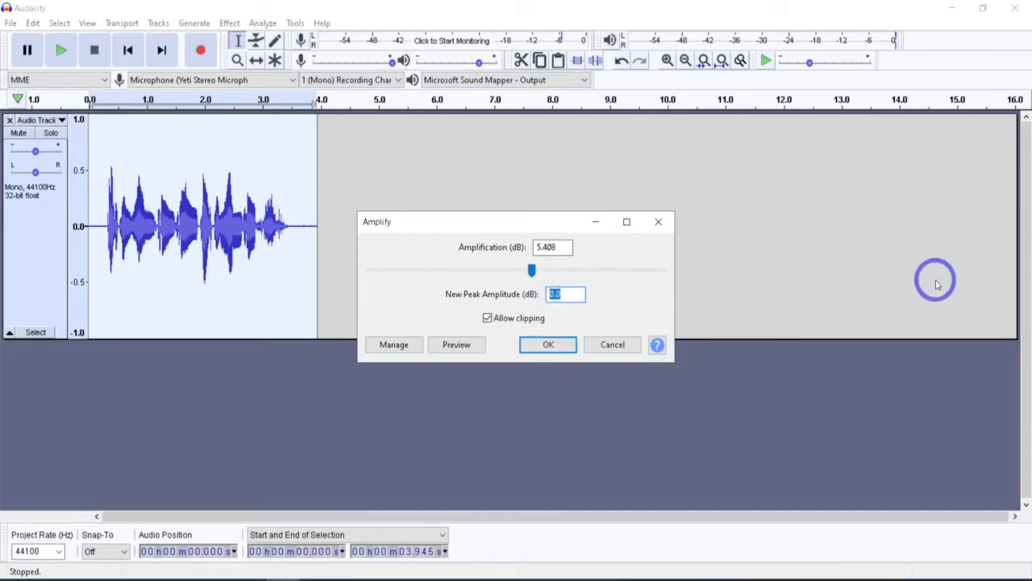
pyautogui.write('2')
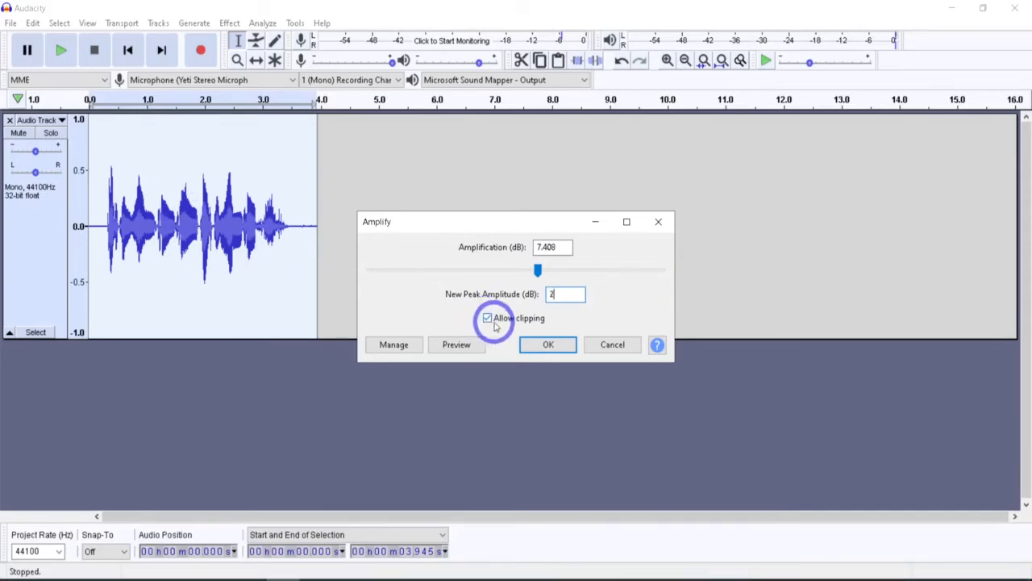
pyautogui.click(487, 318)
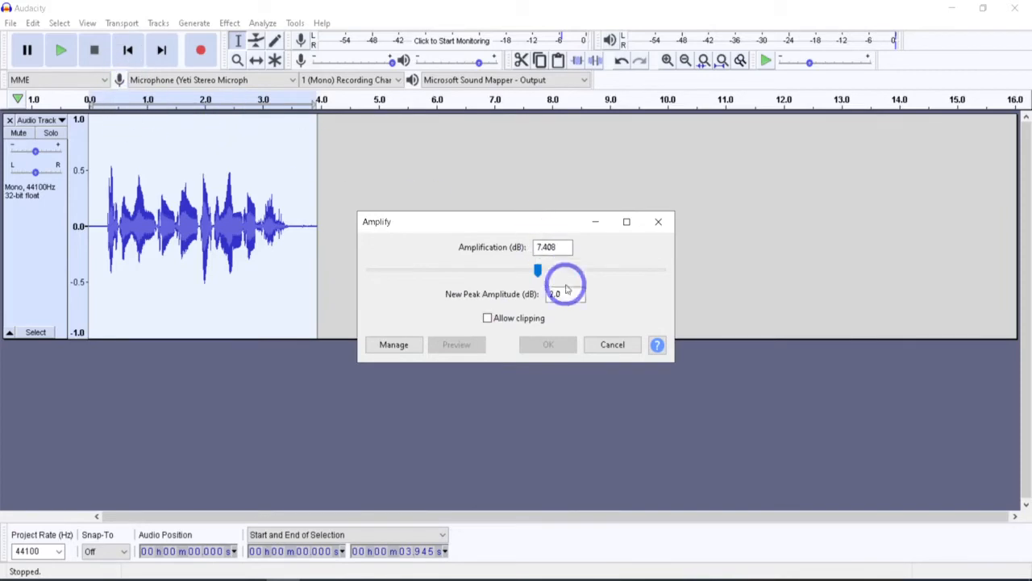
# - Try new peak amplitudes of 0 dB and -2 dB in the Amplify settings
pyautogui.doubleClick(567, 293)
pyautogui.write('0')
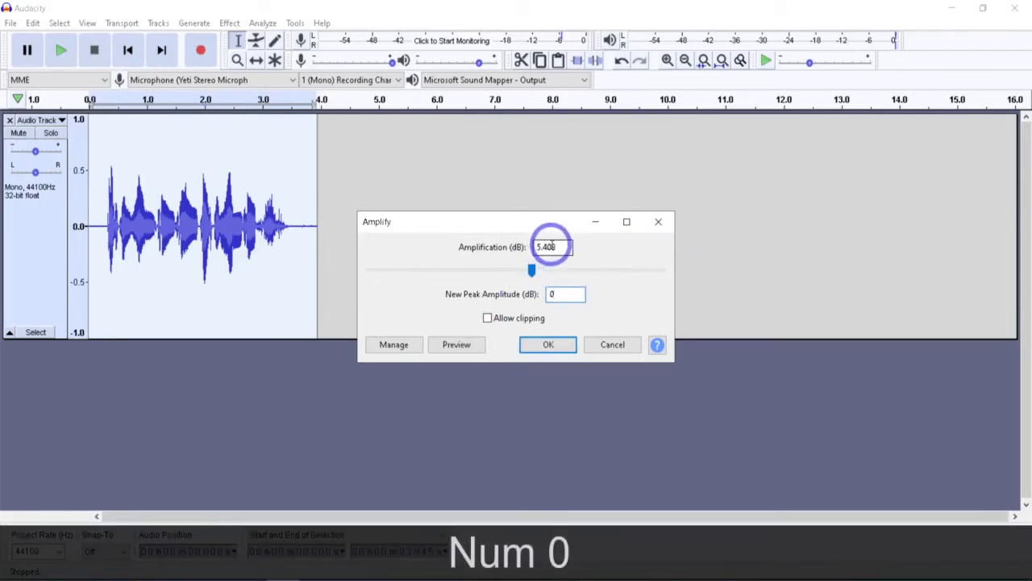
pyautogui.doubleClick(564, 295)
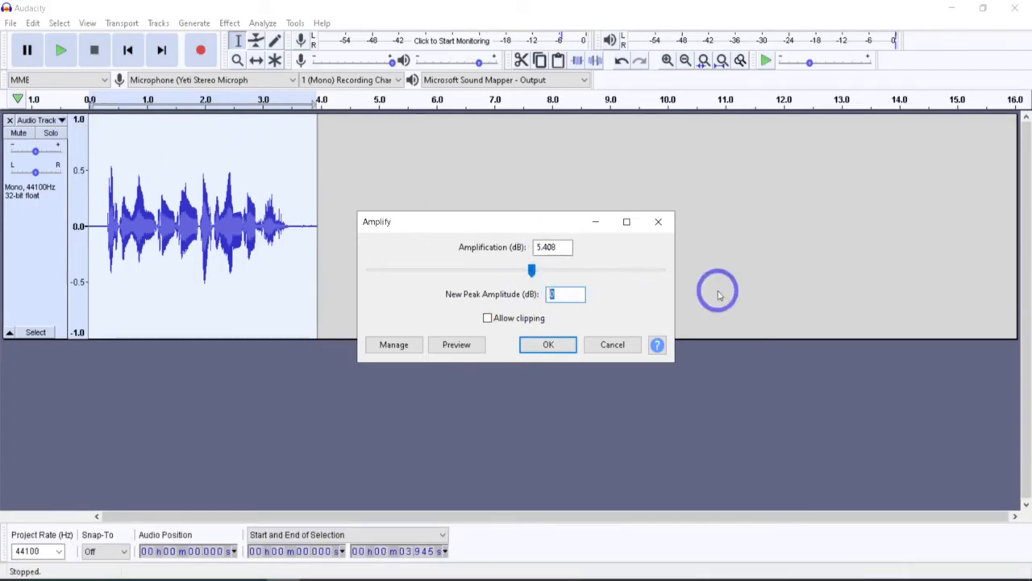
pyautogui.write('-2')
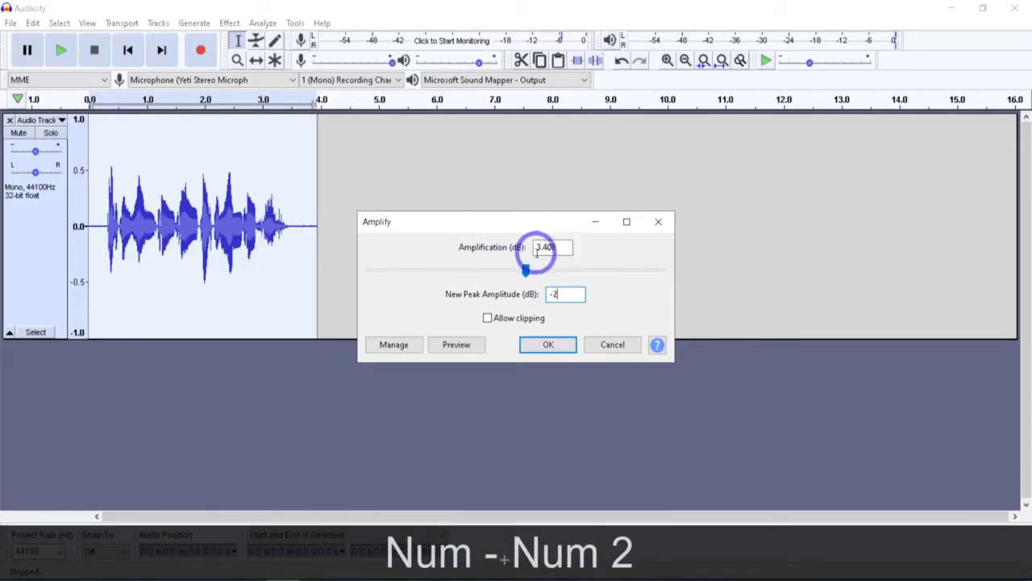
# - Try amplifying the whole track to a new peak amplitude of 1 dB with clipping allowed, and undo the amplification
pyautogui.doubleClick(568, 295)
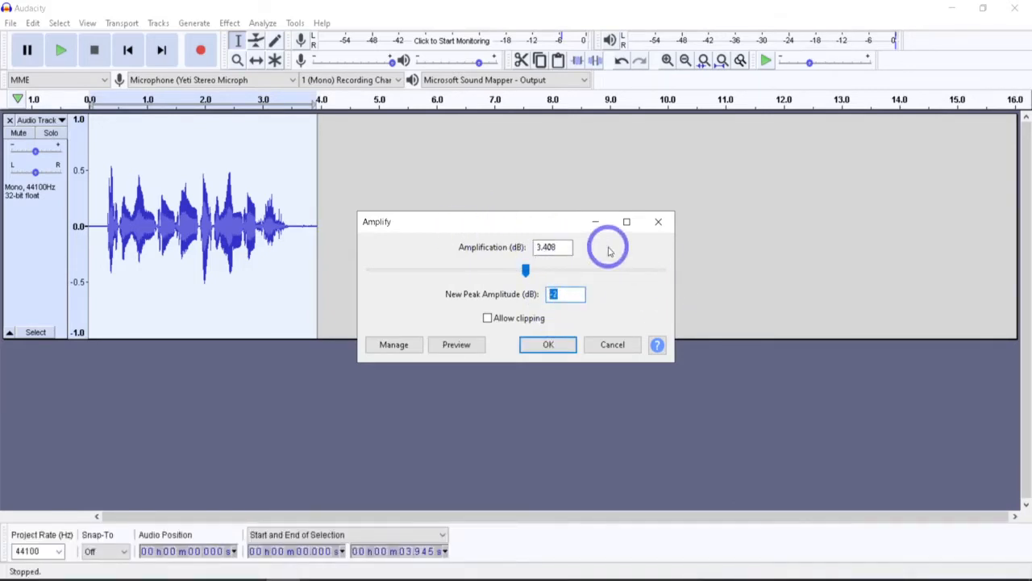
pyautogui.write('1')
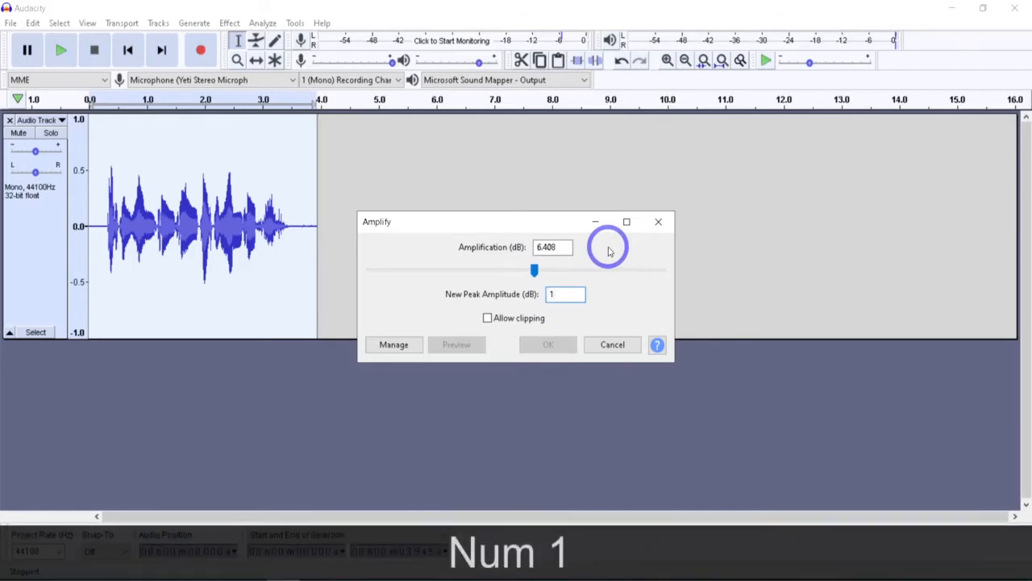
pyautogui.click(489, 319)
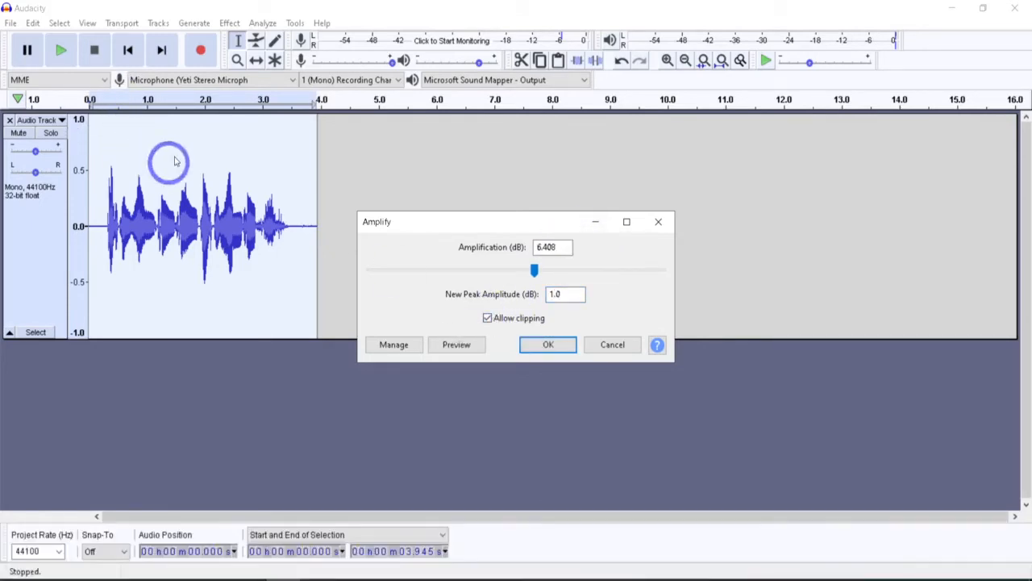
pyautogui.click(547, 345)
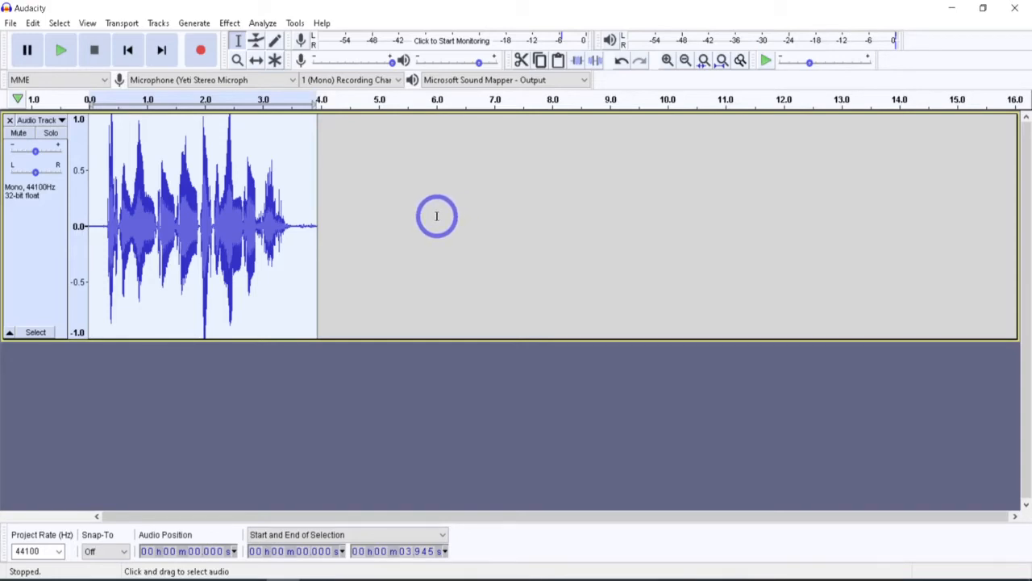
pyautogui.hotkey('ctrl', 'z')
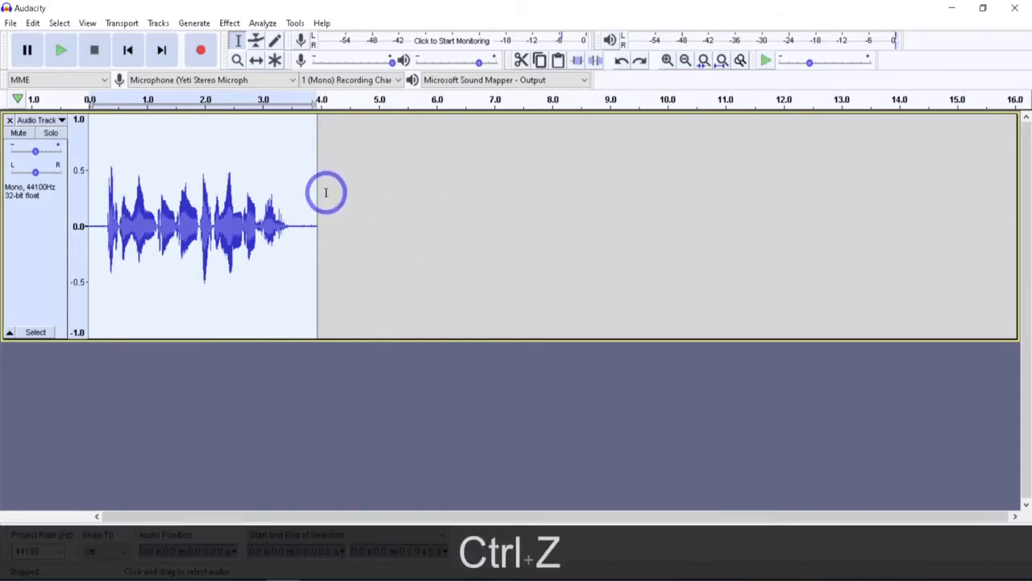
pyautogui.click(497, 209)
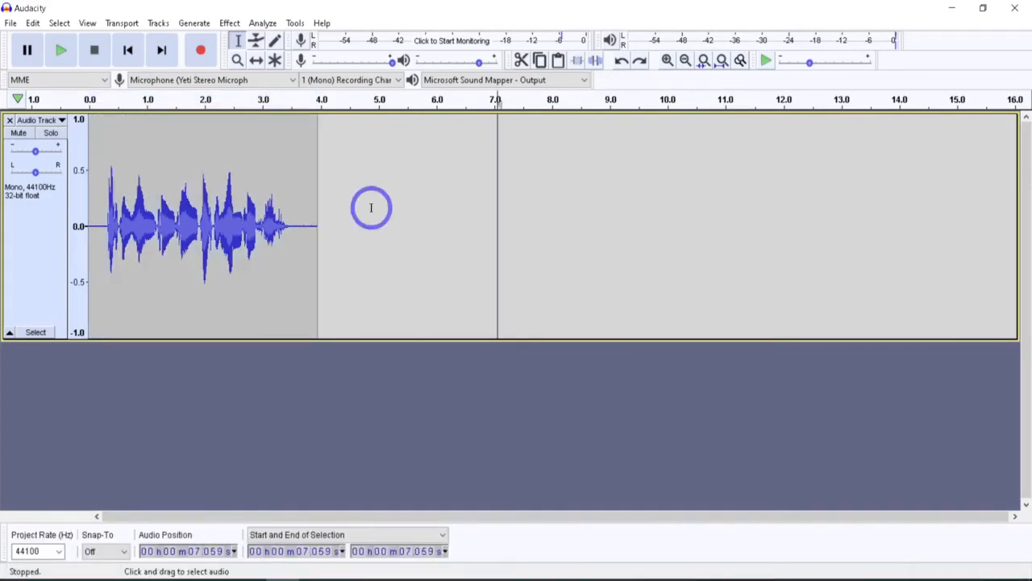
# - Remove the existing audio track and record a new voice clip about 7.2 seconds long with input monitoring started beforehand
pyautogui.click(9, 120)
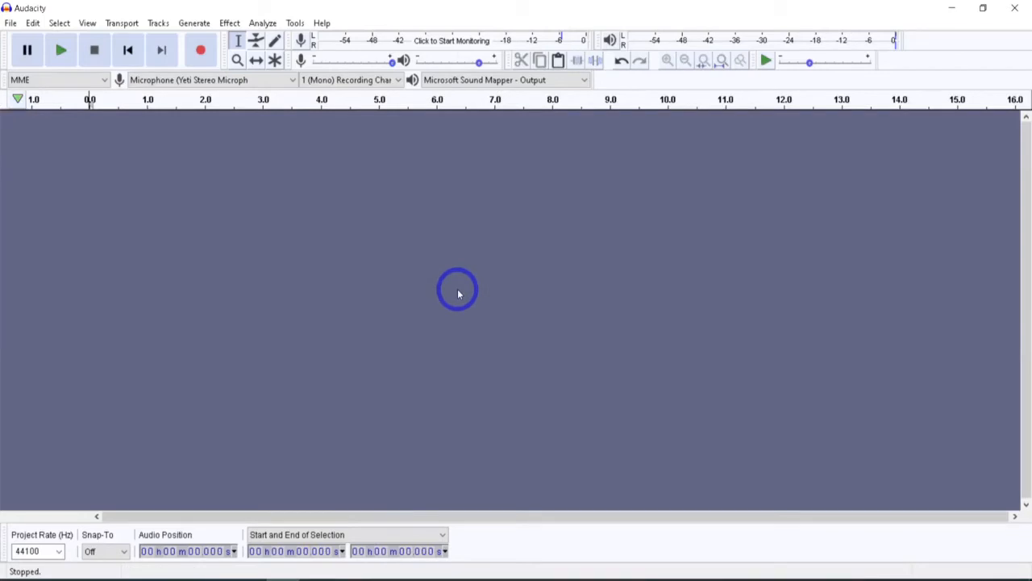
pyautogui.click(454, 40)
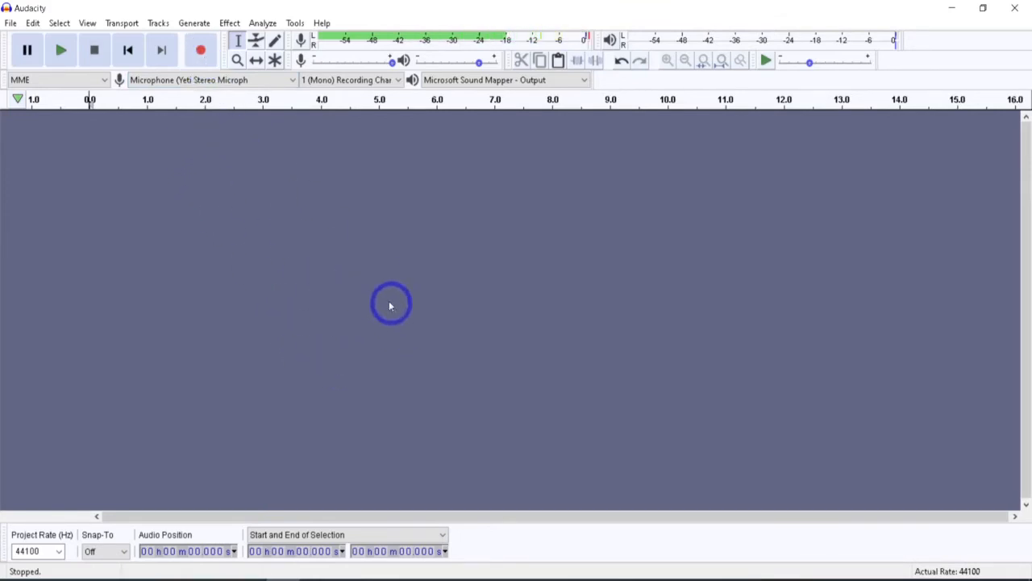
pyautogui.click(200, 50)
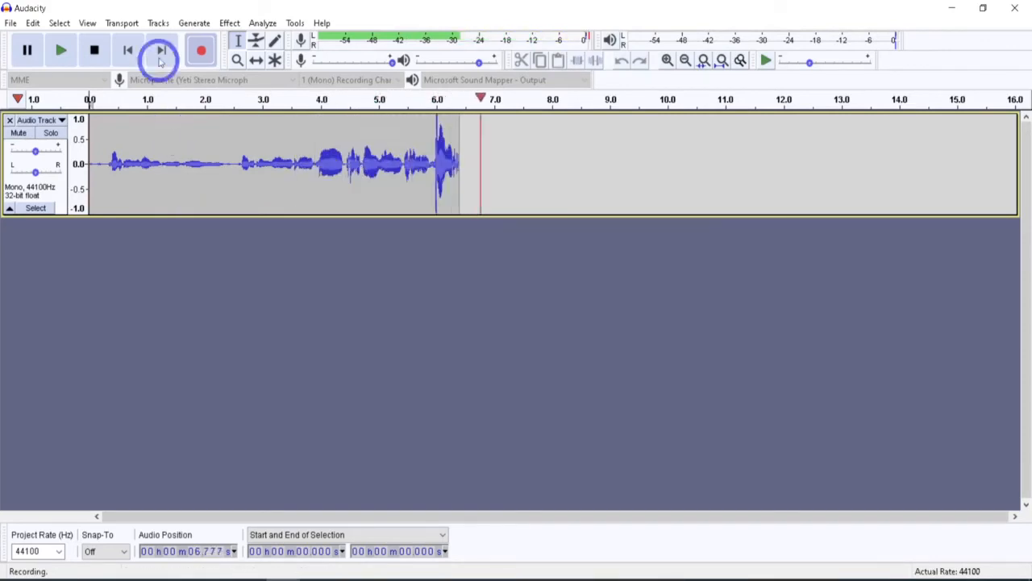
pyautogui.click(95, 50)
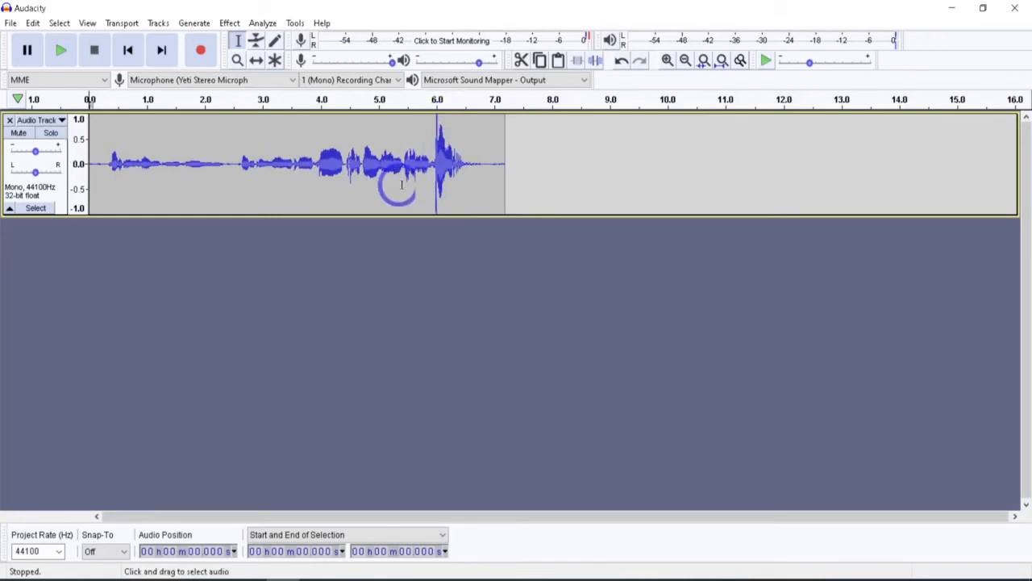
# - Increase the new track's height, examine it in the Waveform (dB) display and return it to the normal Waveform display
pyautogui.moveTo(298, 212); pyautogui.dragTo(303, 309)
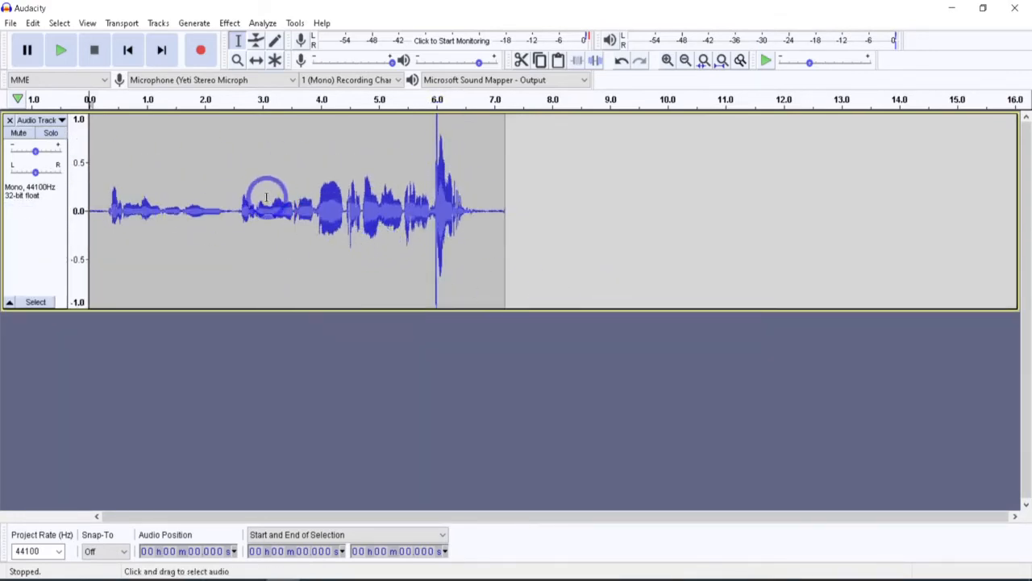
pyautogui.click(62, 119)
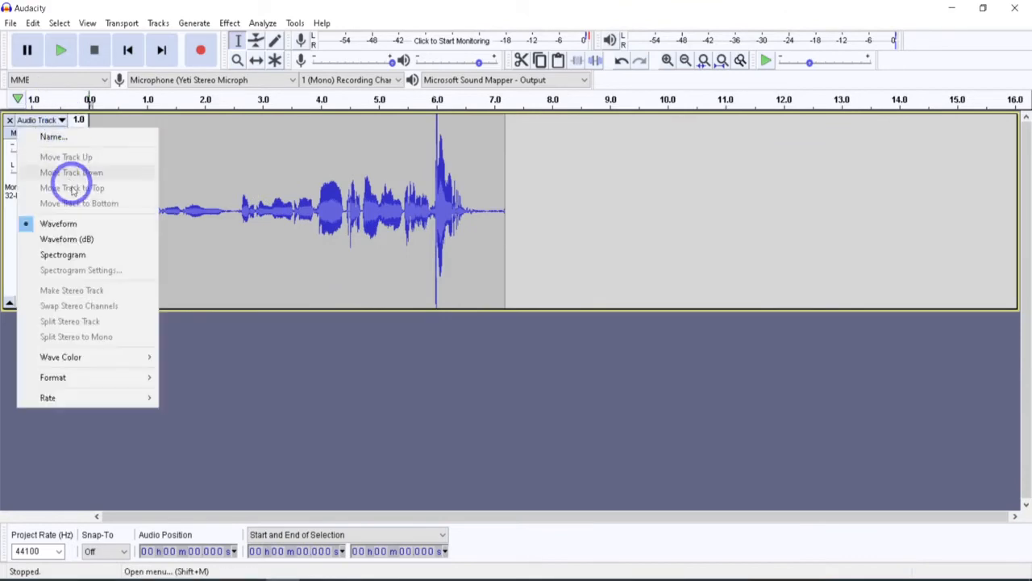
pyautogui.click(73, 240)
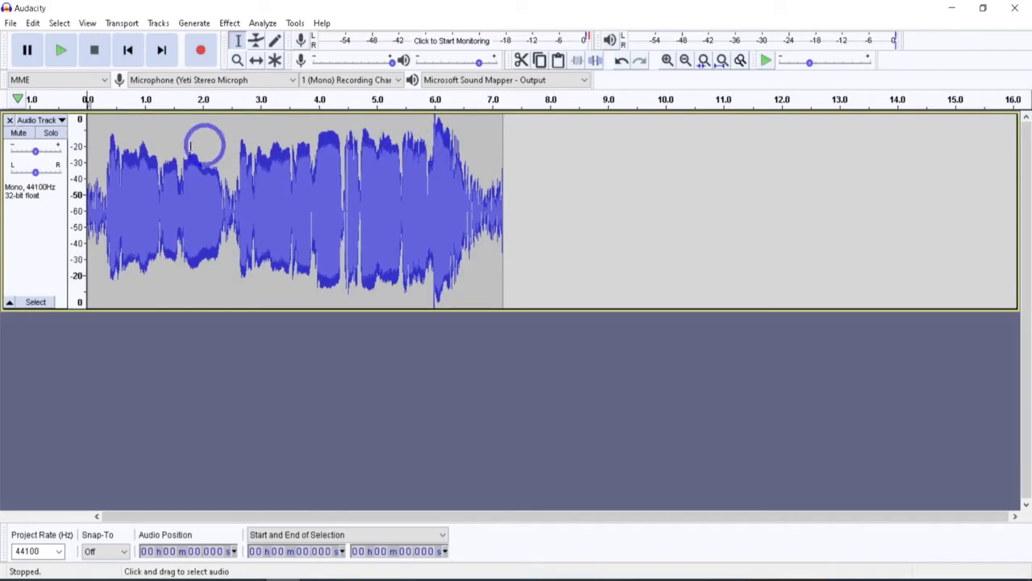
pyautogui.click(60, 120)
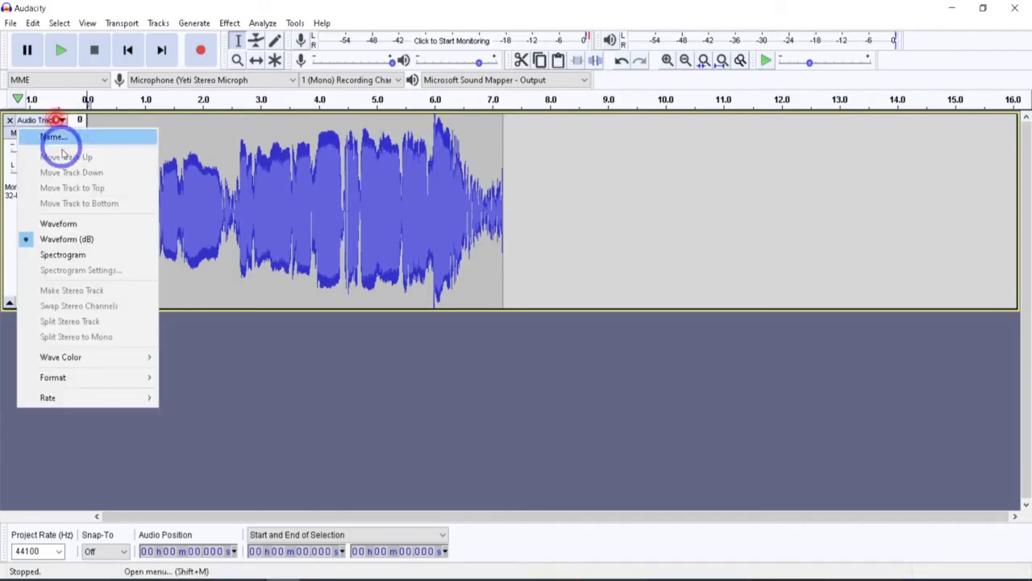
pyautogui.click(57, 223)
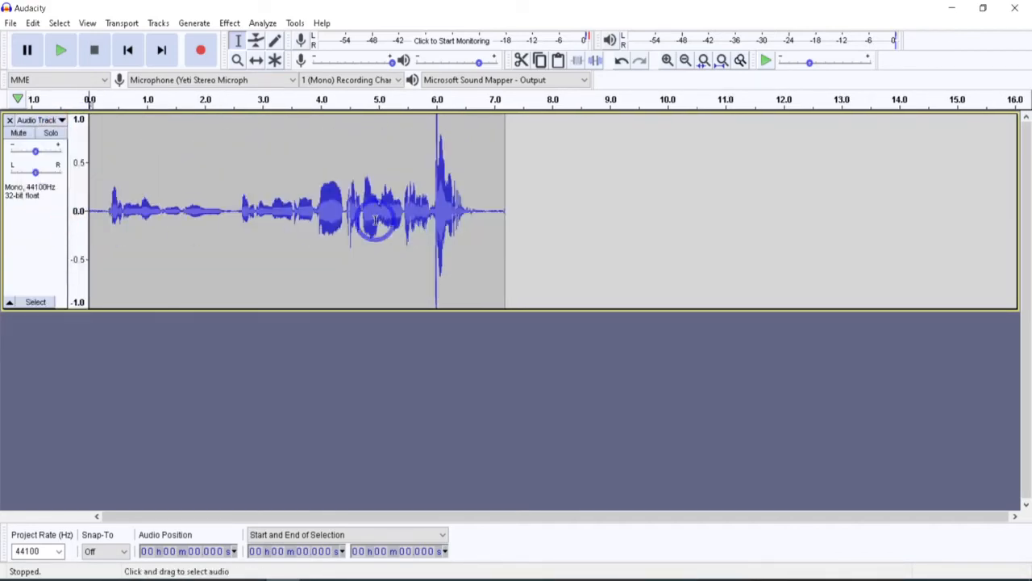
# - Check the amplification that Amplify proposes for the whole track and cancel without applying it
pyautogui.click(457, 192)
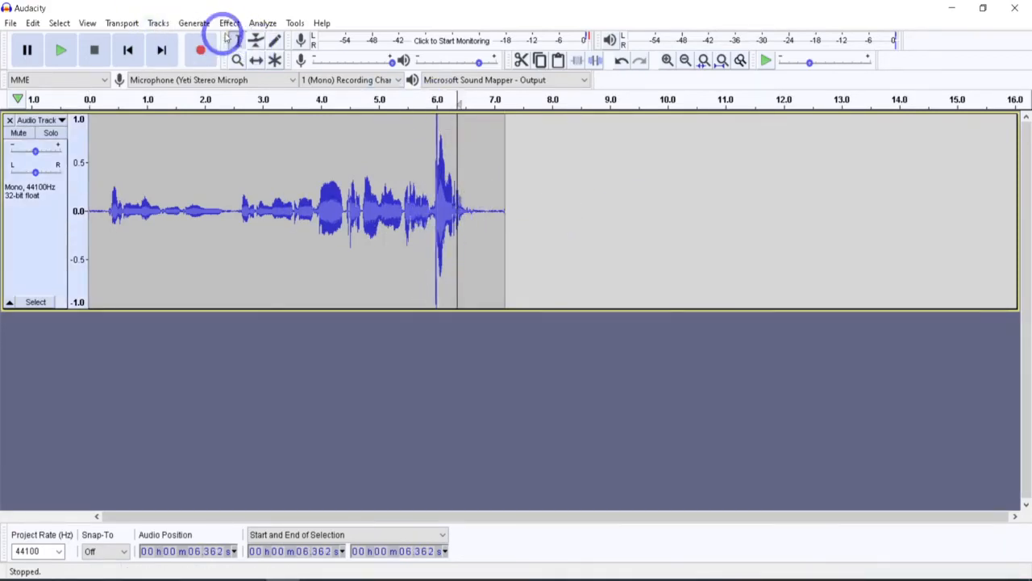
pyautogui.click(36, 244)
pyautogui.click(229, 22)
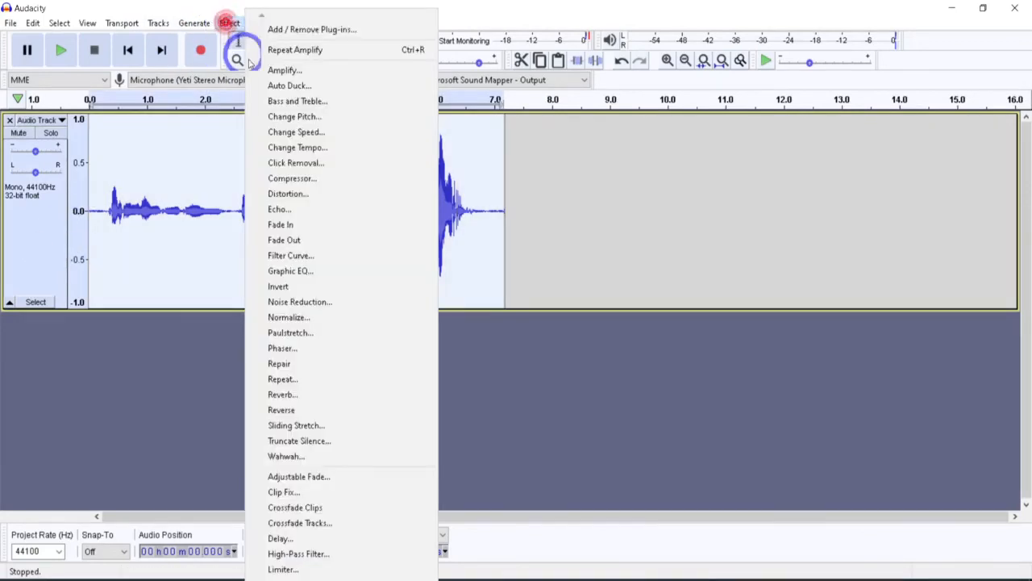
pyautogui.click(329, 74)
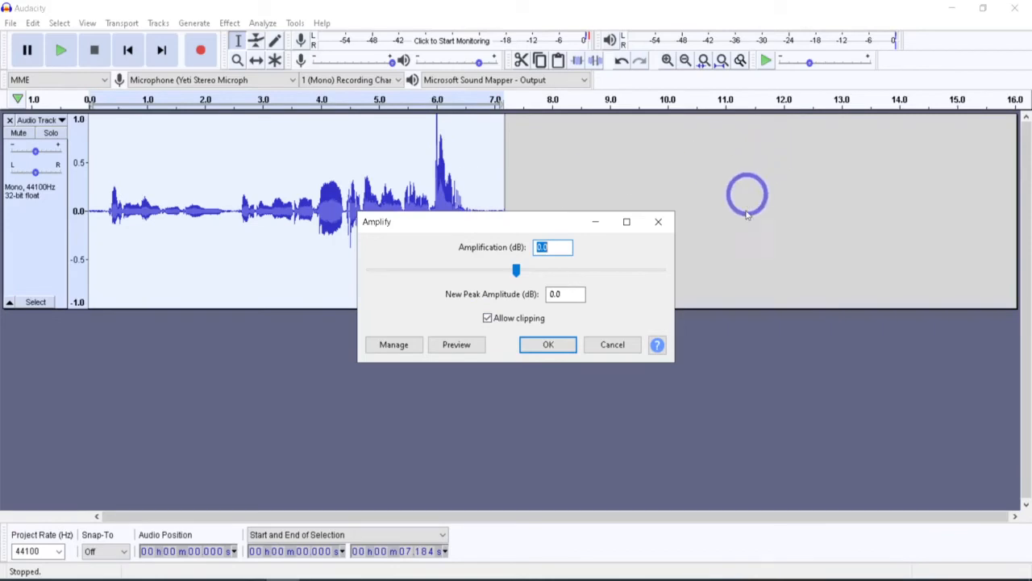
pyautogui.click(613, 344)
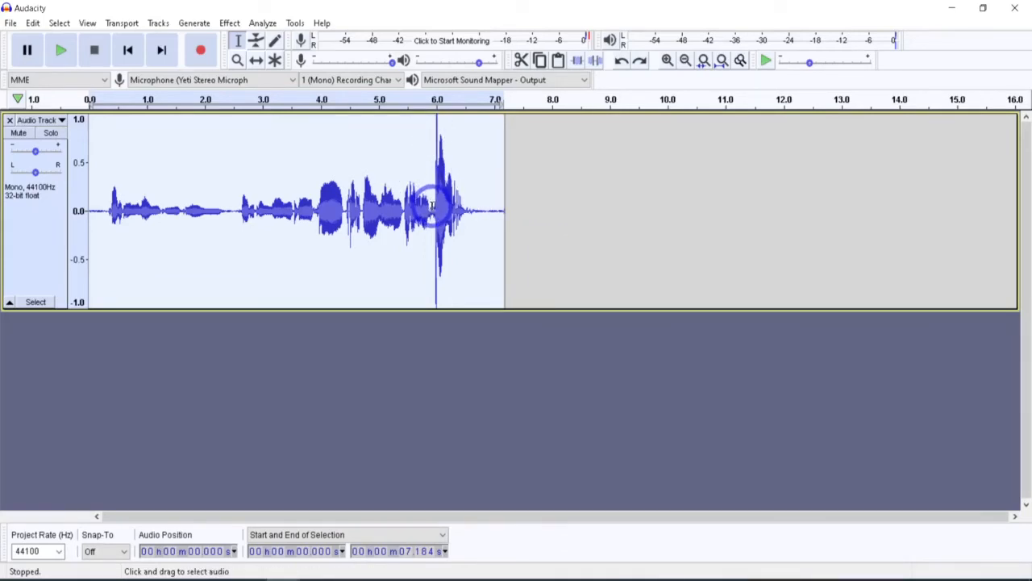
# - Try amplifying only the speech before the loud peak, from about 0.17 to 5.94 seconds, to a 0 dB peak, and undo it
pyautogui.moveTo(433, 205); pyautogui.dragTo(99, 194)
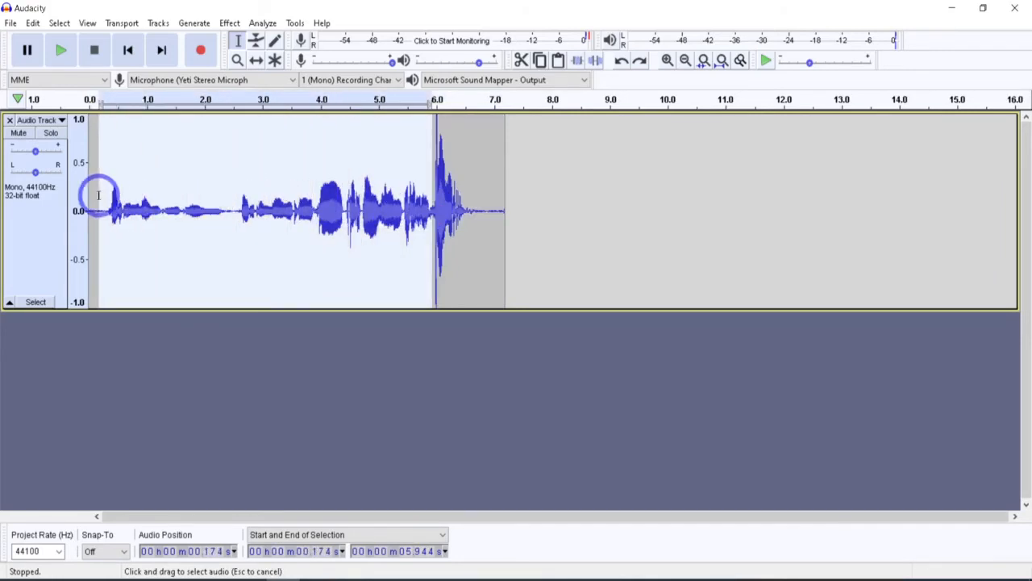
pyautogui.click(230, 23)
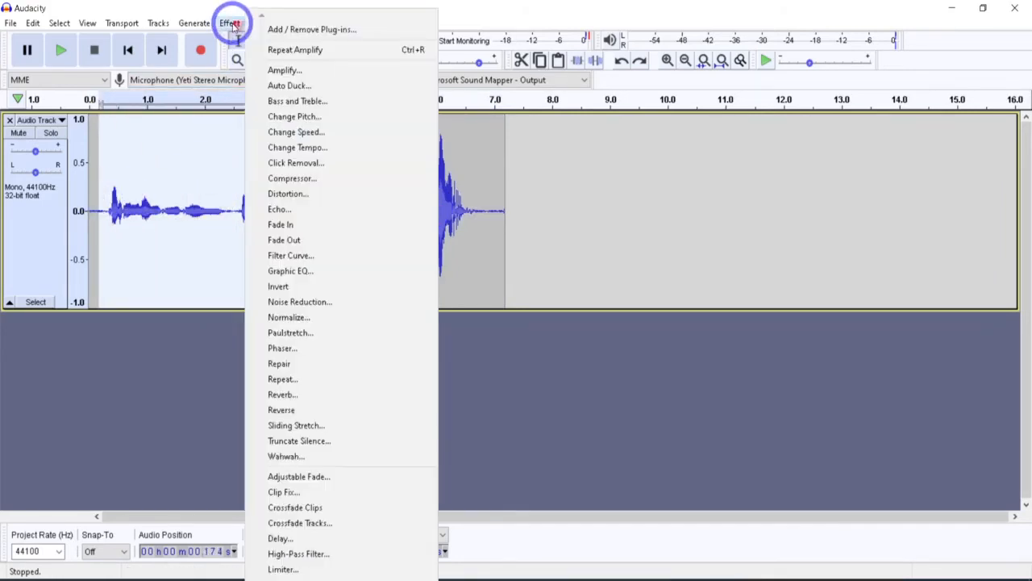
pyautogui.click(284, 69)
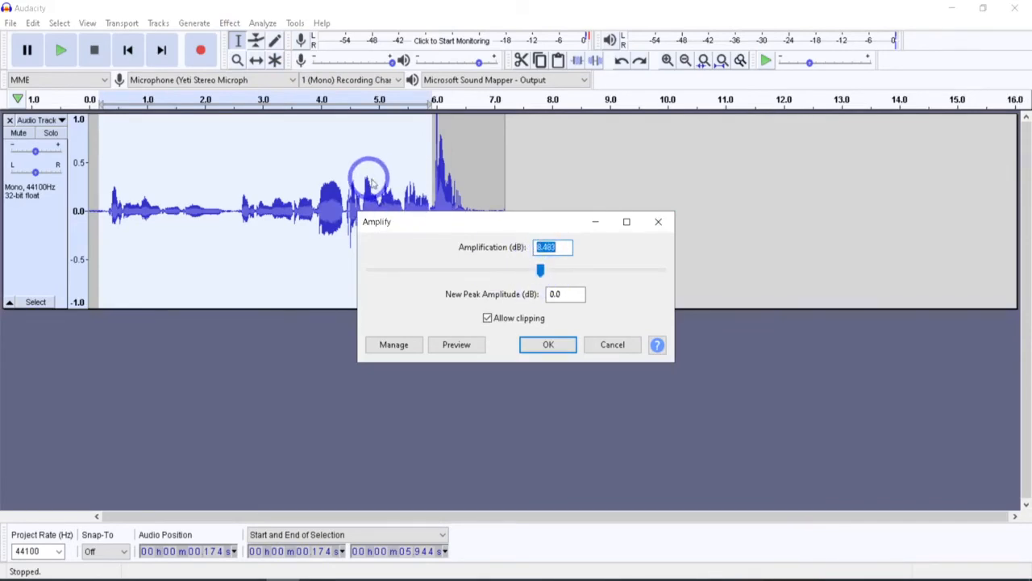
pyautogui.click(555, 342)
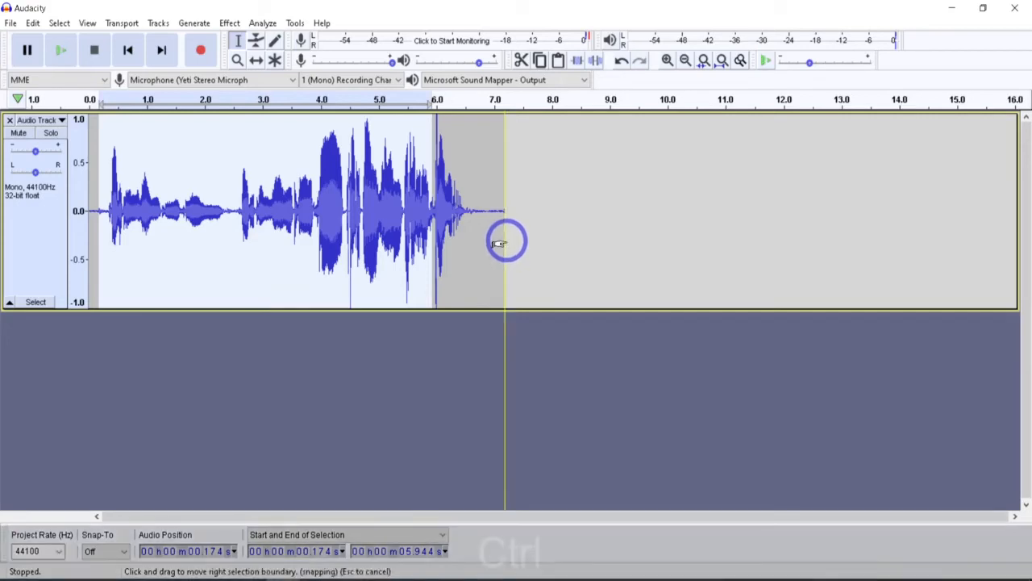
pyautogui.hotkey('ctrl', 'z')
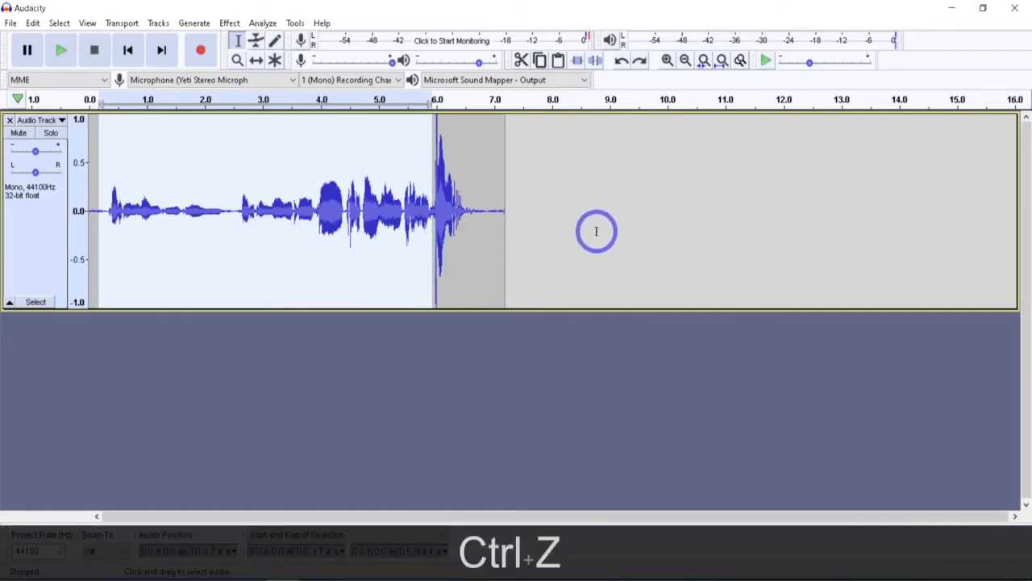
pyautogui.click(553, 178)
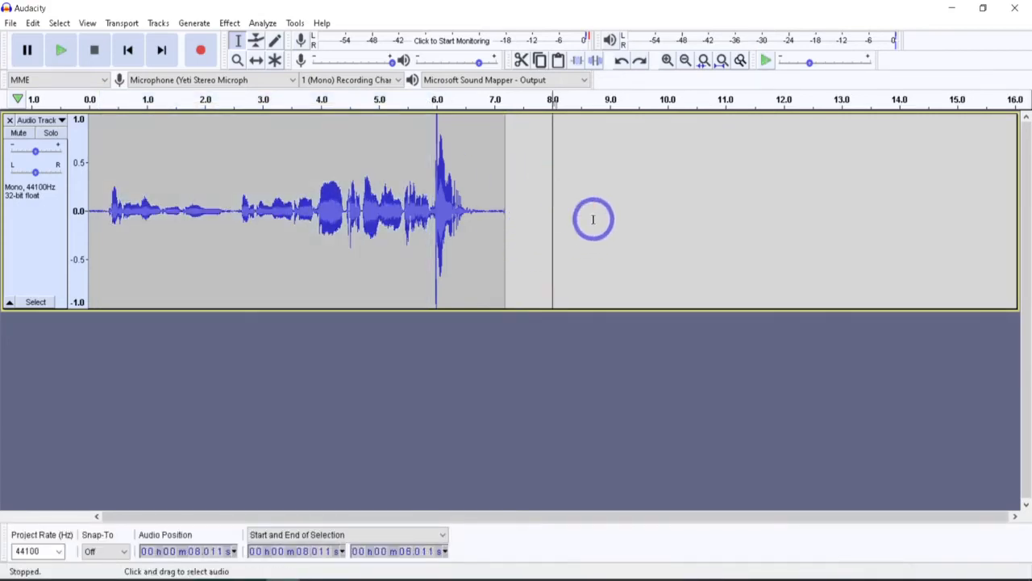
# - Compress the whole track with threshold -13 dB, noise floor -40 dB, ratio 3.4:1, attack 0.20 secs and release 1.0 secs, and play back the result
pyautogui.click(40, 224)
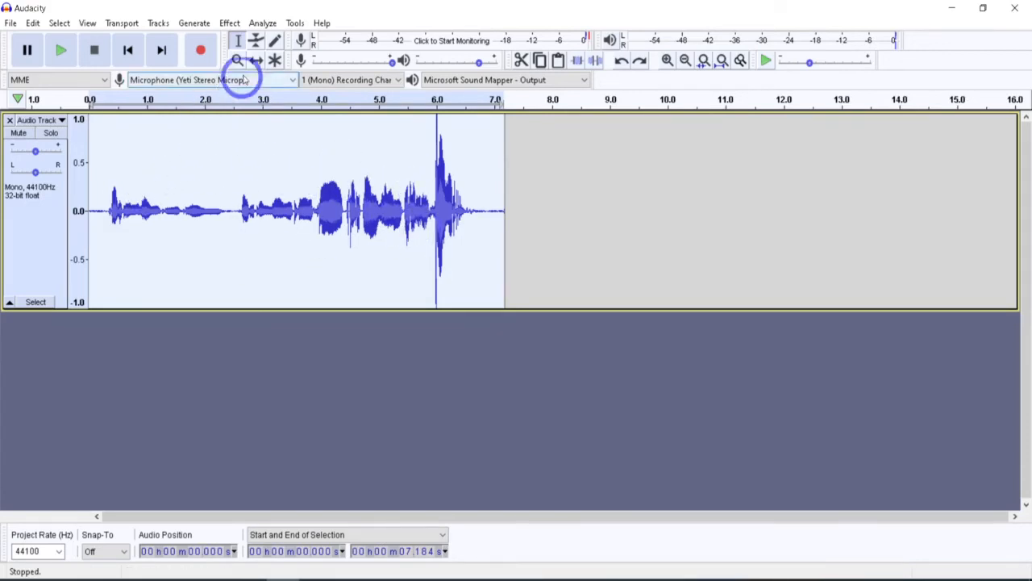
pyautogui.click(229, 22)
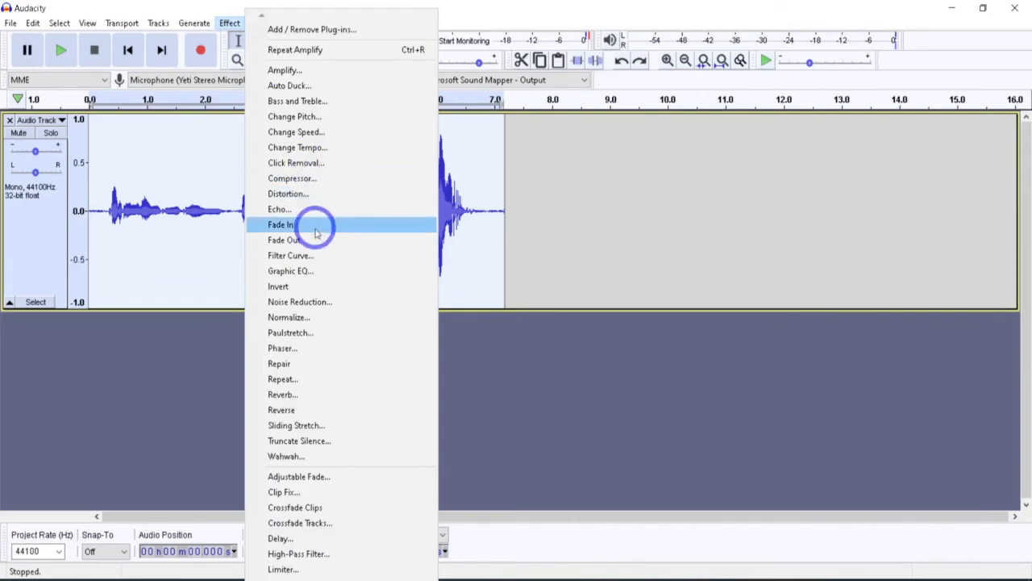
pyautogui.click(319, 178)
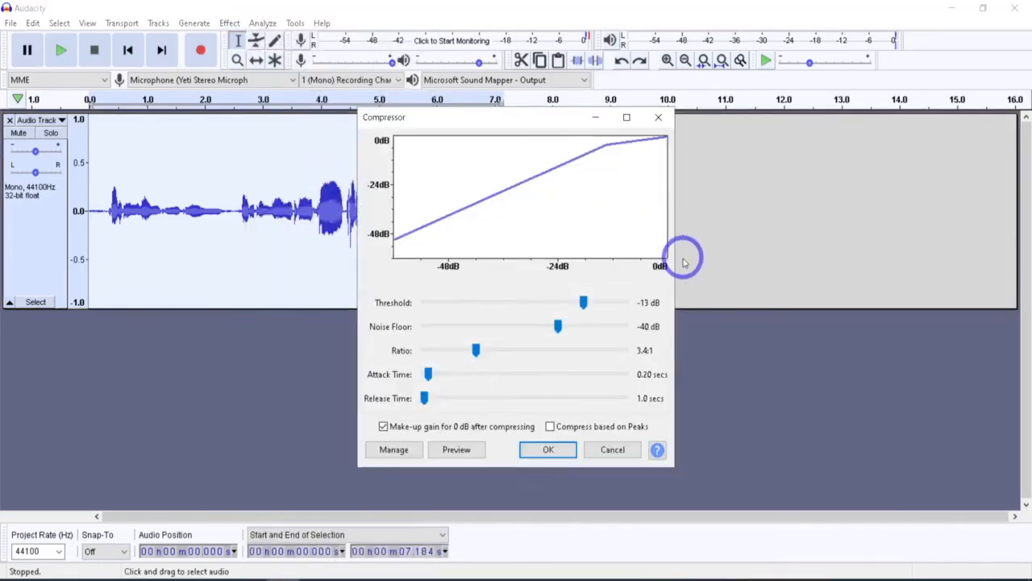
pyautogui.moveTo(530, 120); pyautogui.dragTo(709, 119)
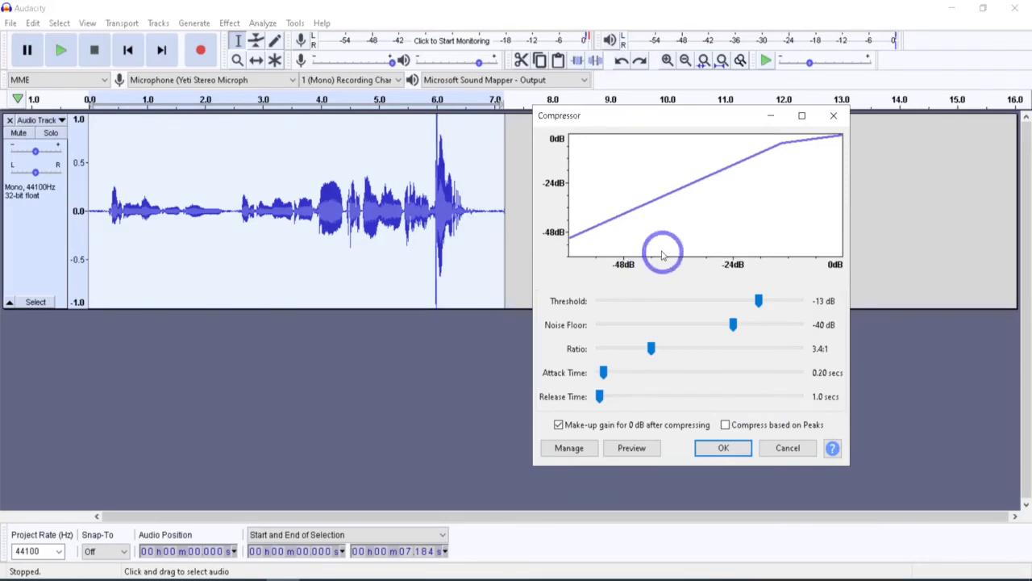
pyautogui.click(721, 448)
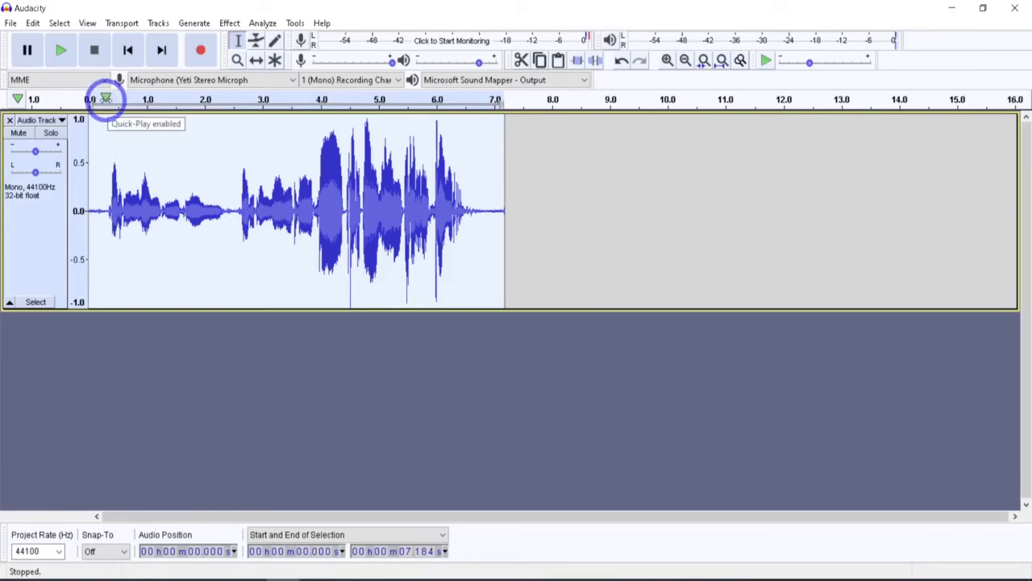
pyautogui.click(104, 98)
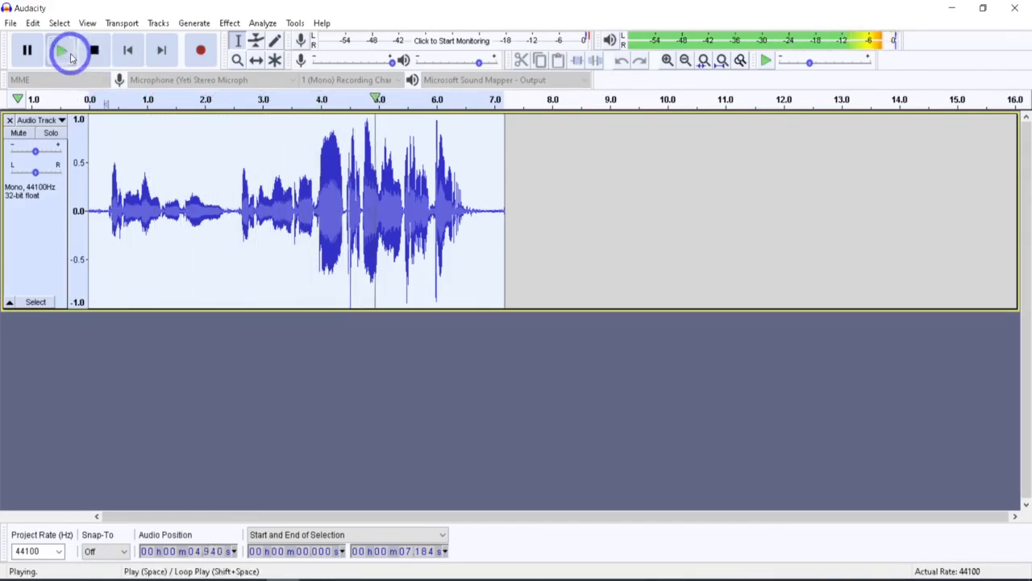
pyautogui.click(97, 52)
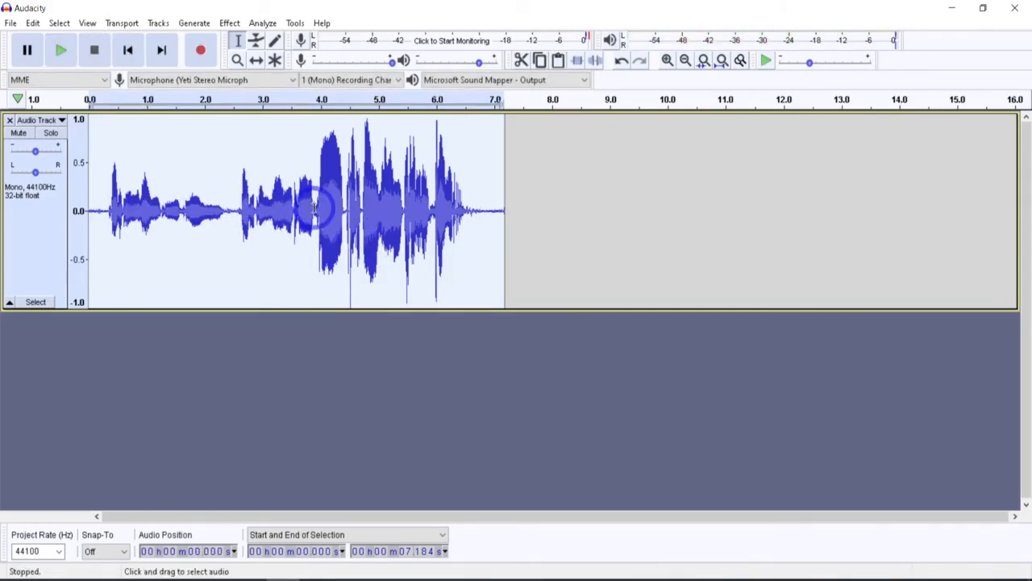
# - Amplify only the quieter speech from about 0.52 to 3.91 seconds to a 0 dB peak, and play back the result
pyautogui.moveTo(314, 208); pyautogui.dragTo(119, 201)
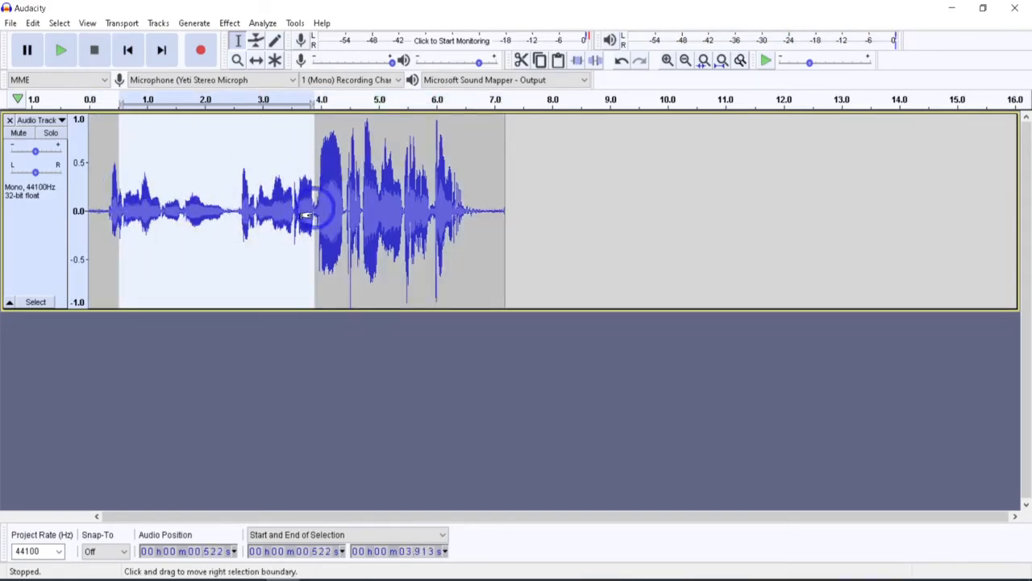
pyautogui.click(229, 23)
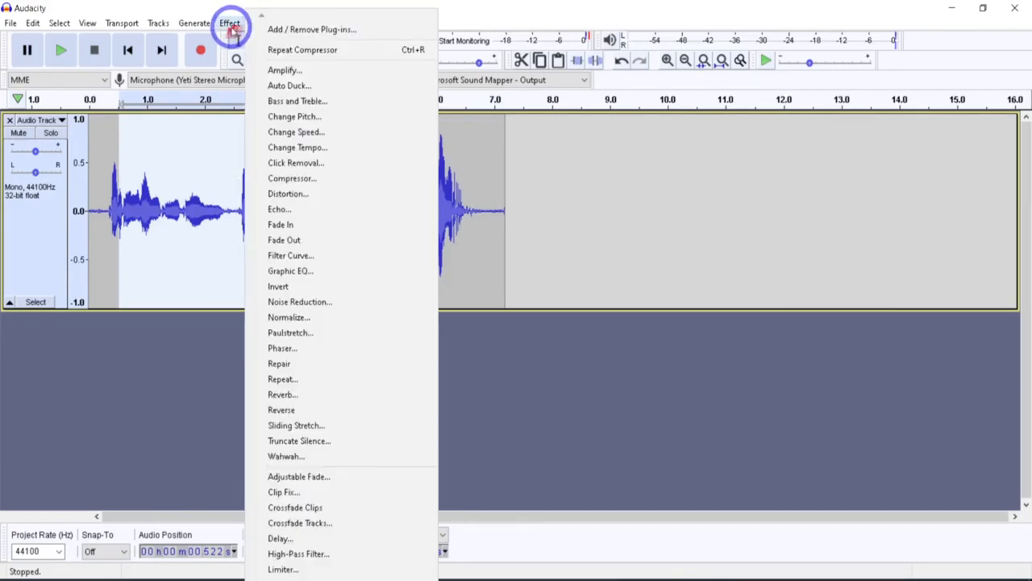
pyautogui.click(294, 71)
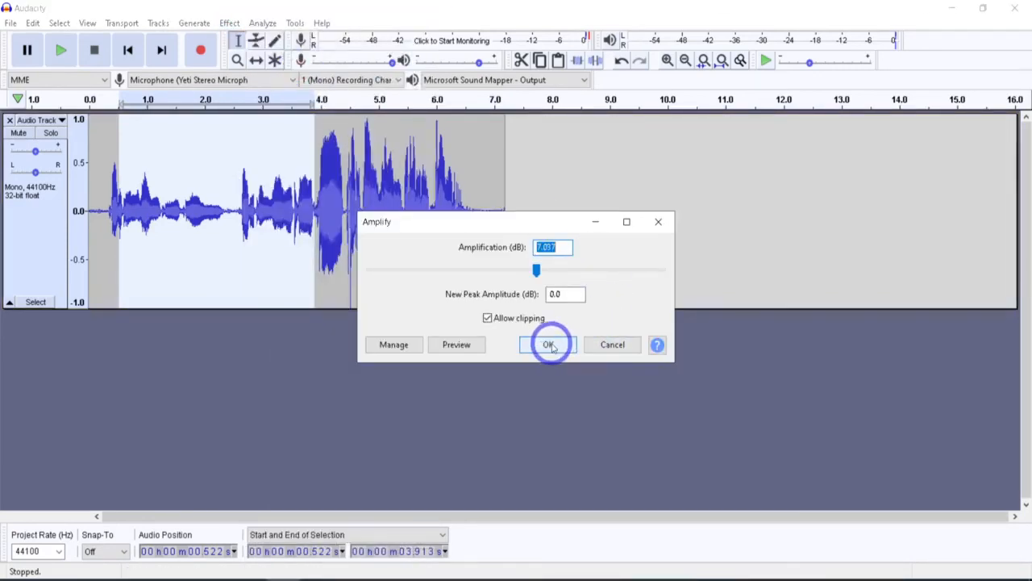
pyautogui.click(551, 344)
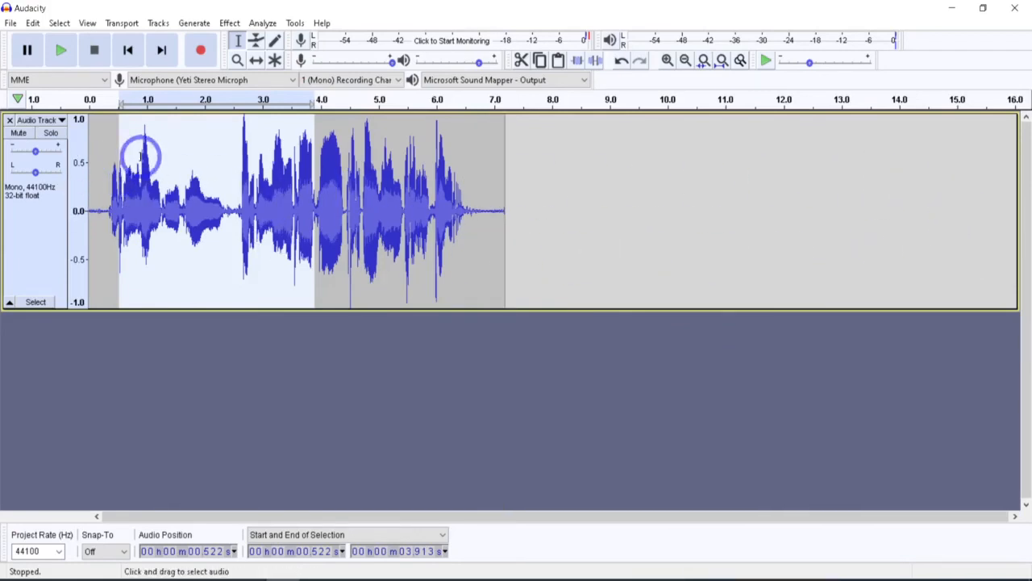
pyautogui.click(101, 100)
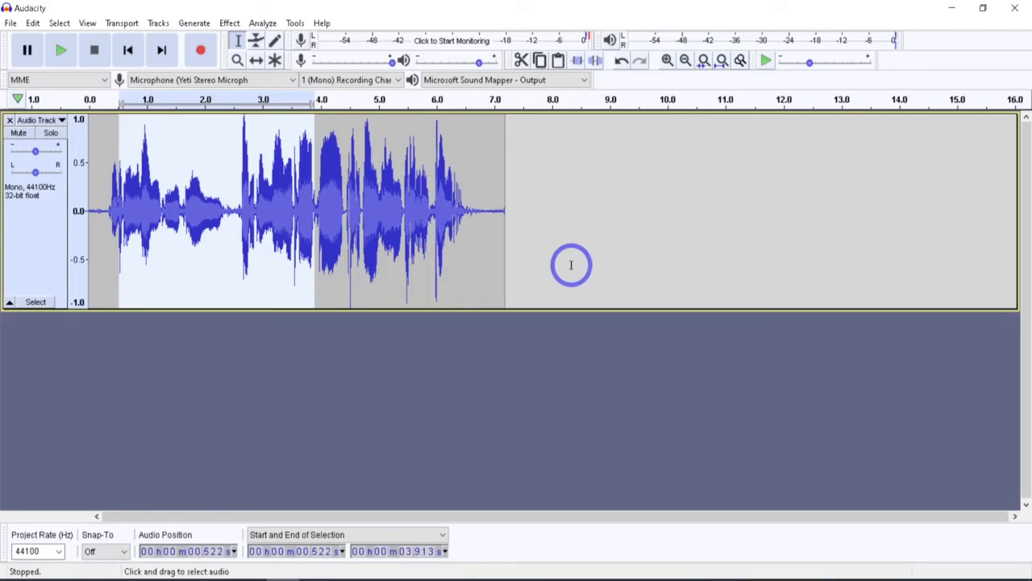
pyautogui.click(634, 271)
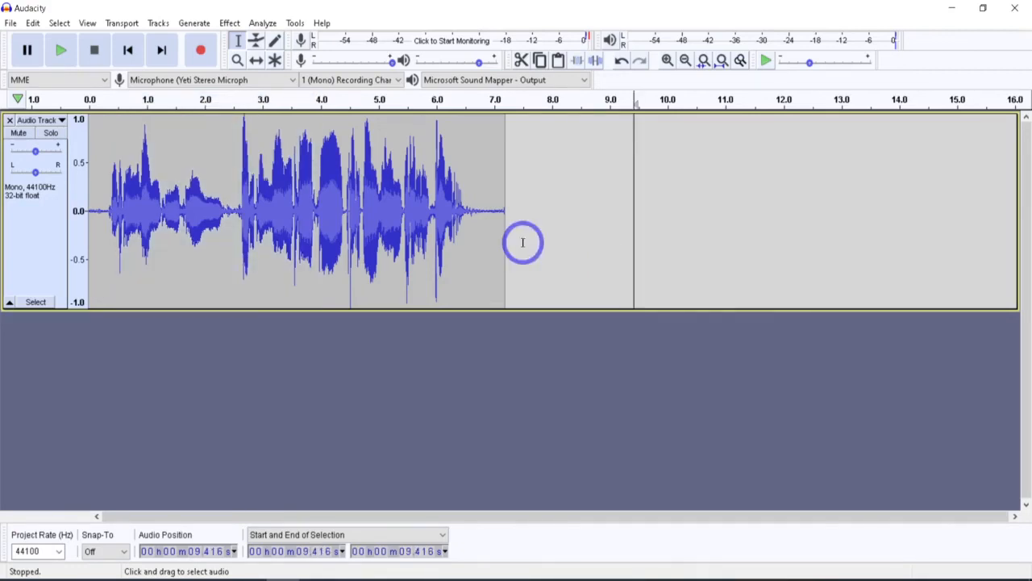